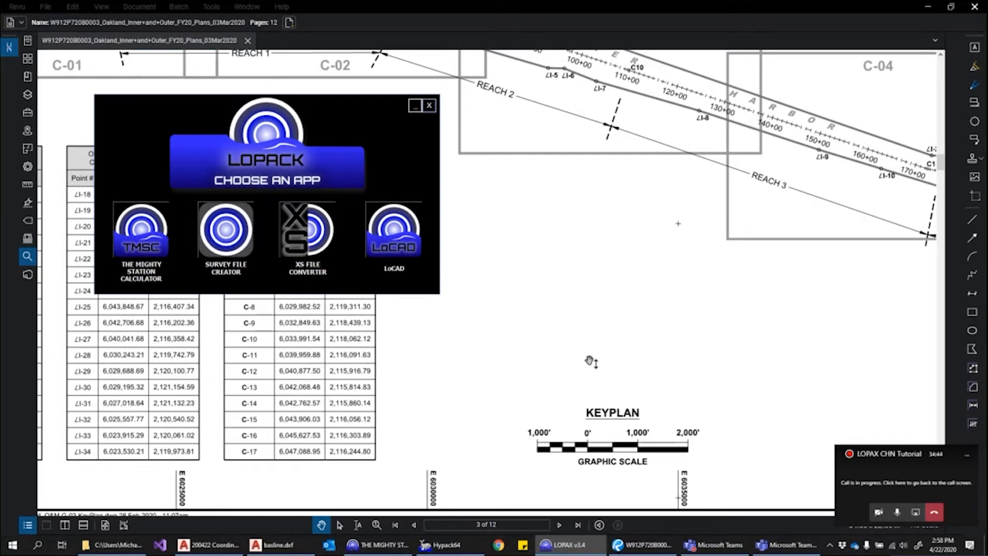
Export the page region around the Oakland Inner Harbor Centerline Control Points table on page 3 of the plans PDF as an Excel workbook.
{"action": "left_click", "coordinate": [582, 288]}
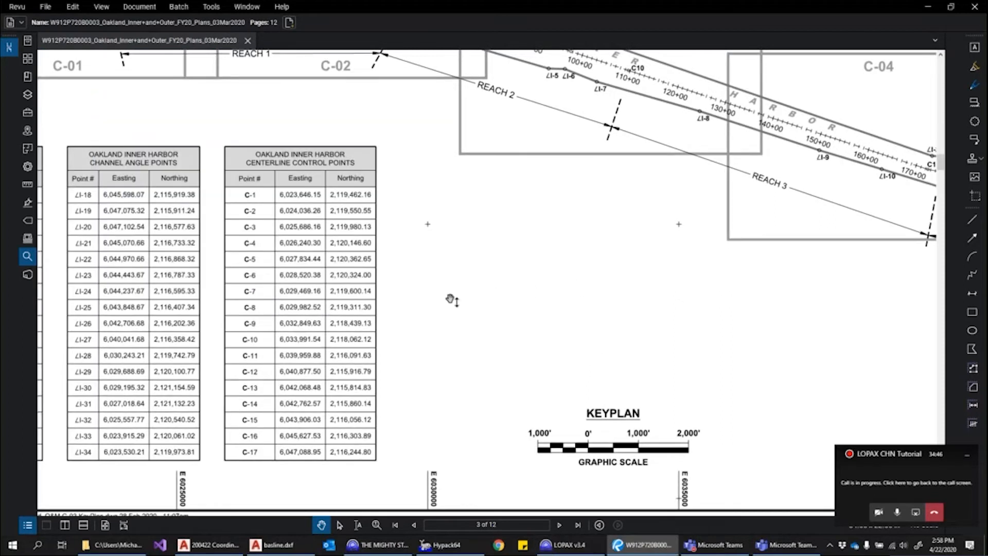
{"action": "scroll", "coordinate": [390, 340], "scroll_direction": "down", "scroll_amount": 5}
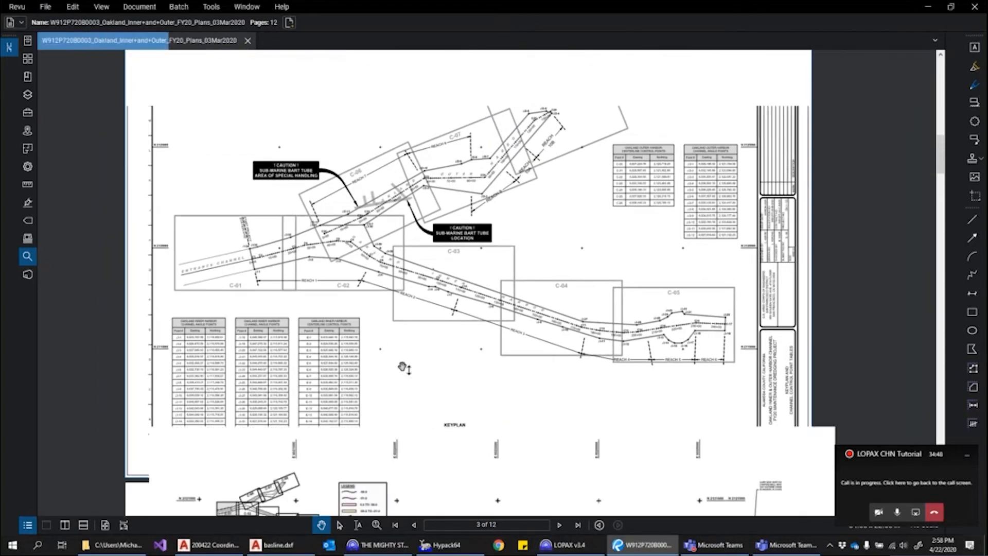
{"action": "scroll", "coordinate": [288, 426], "scroll_direction": "up", "scroll_amount": 3}
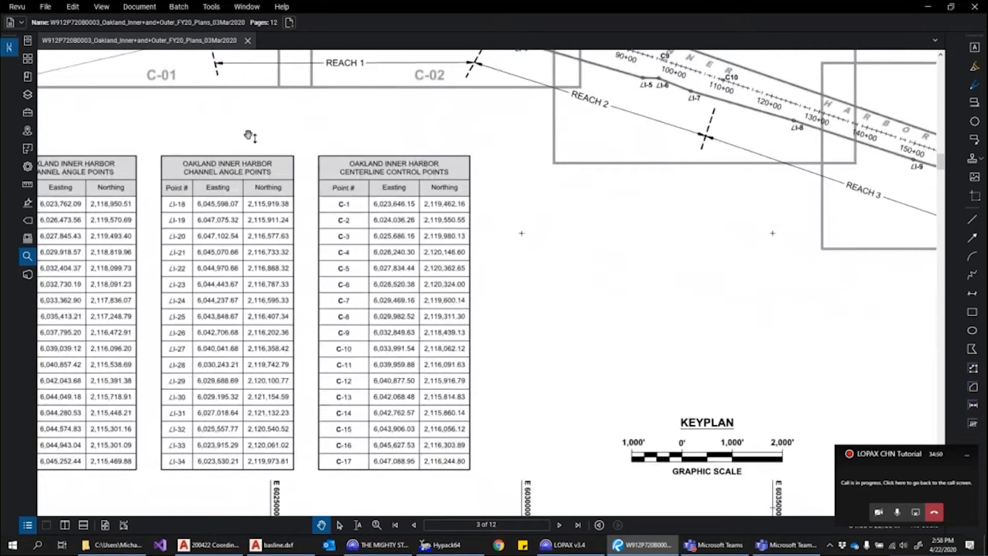
{"action": "left_click", "coordinate": [45, 7]}
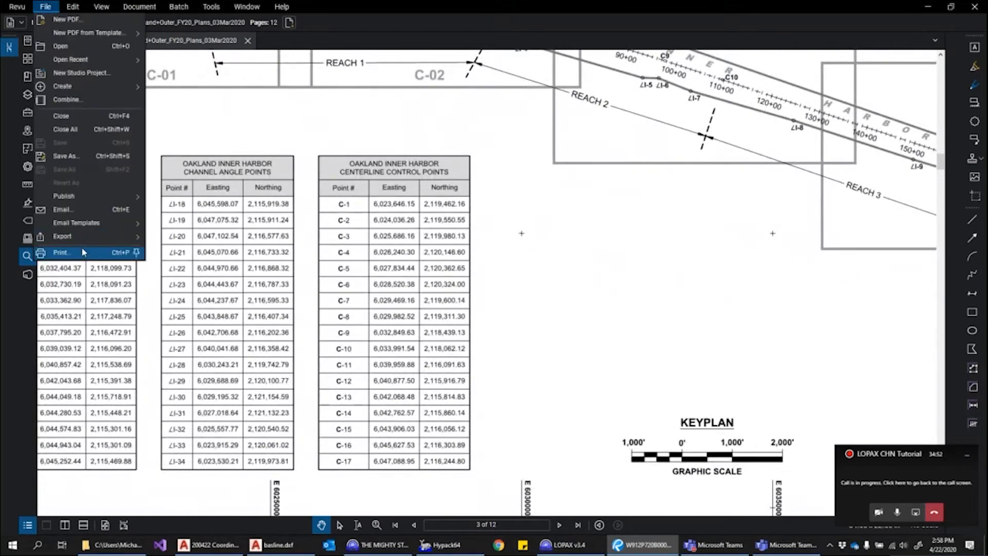
{"action": "mouse_move", "coordinate": [83, 240]}
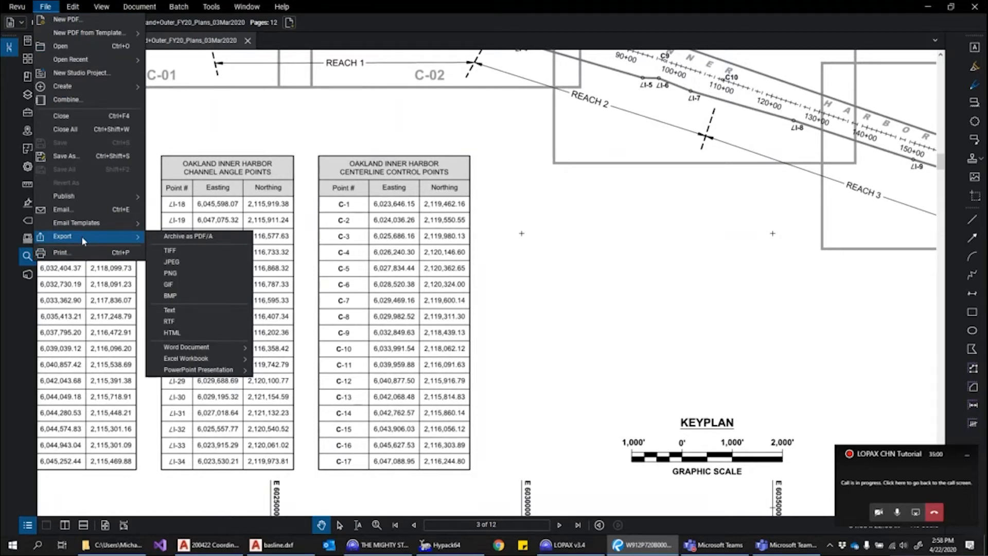
{"action": "mouse_move", "coordinate": [234, 358]}
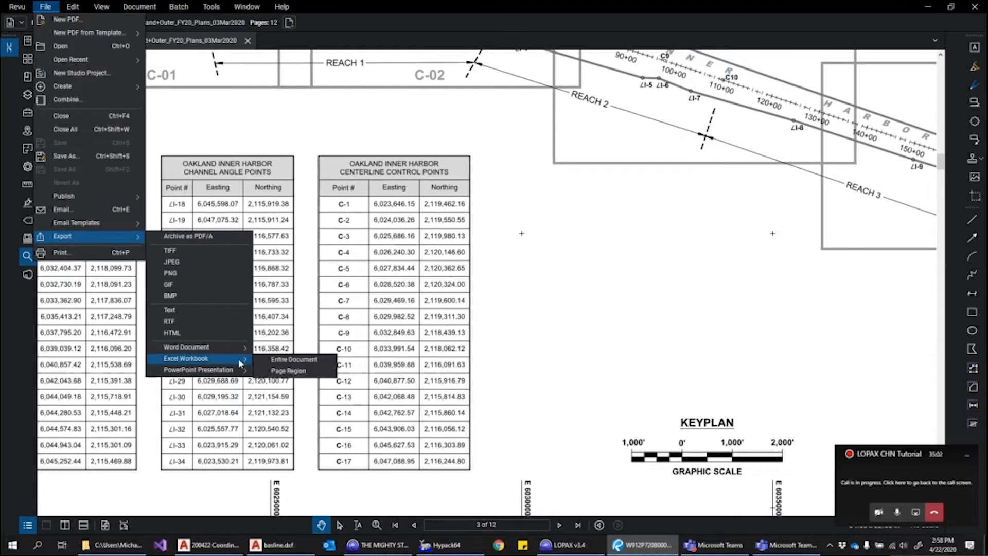
{"action": "left_click", "coordinate": [278, 370]}
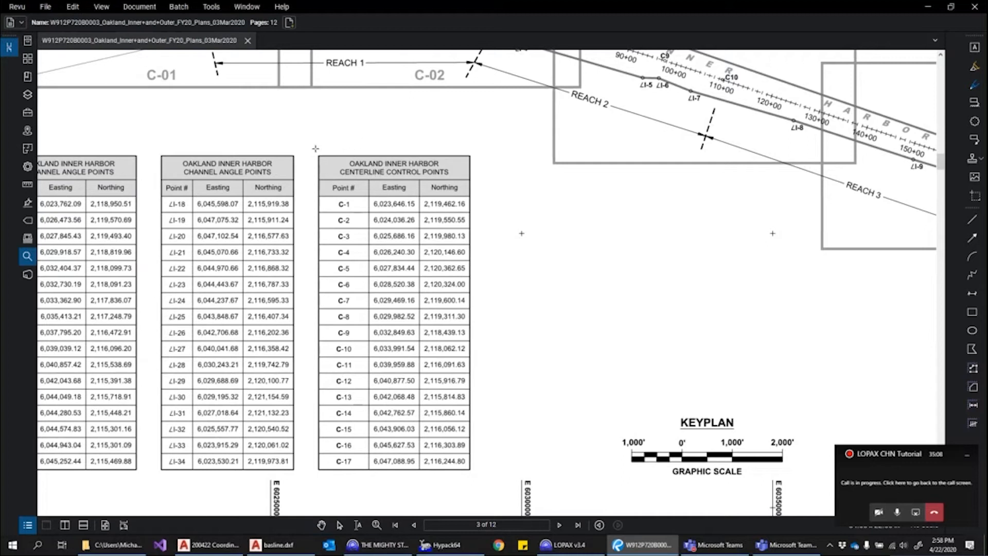
{"action": "left_click_drag", "start_coordinate": [313, 151], "coordinate": [470, 474]}
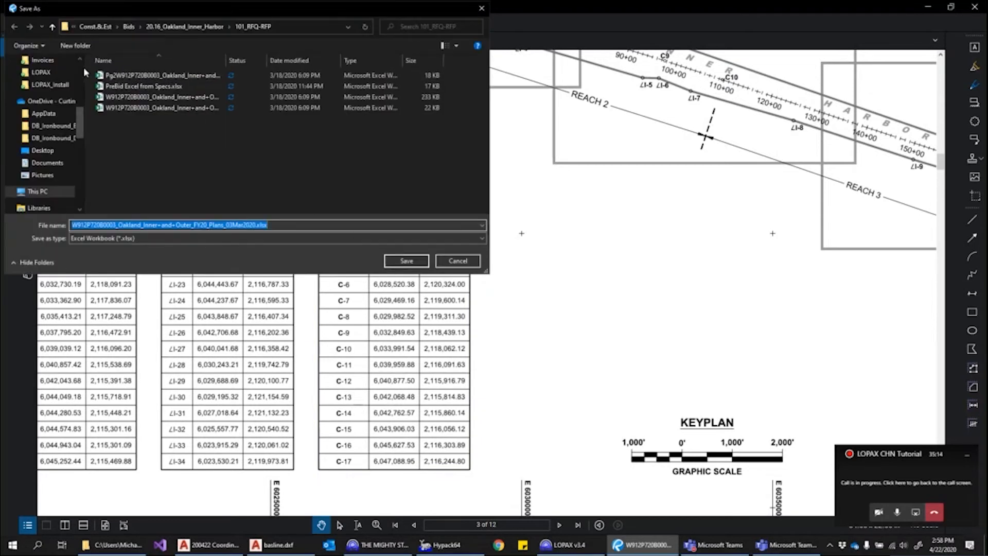
Save the exported workbook to the Desktop under its default name, replacing the existing file, and switch to it in Excel.
{"action": "scroll", "coordinate": [81, 69], "scroll_direction": "up", "scroll_amount": 4}
{"action": "scroll", "coordinate": [81, 69], "scroll_direction": "up", "scroll_amount": 3}
{"action": "left_click", "coordinate": [43, 80]}
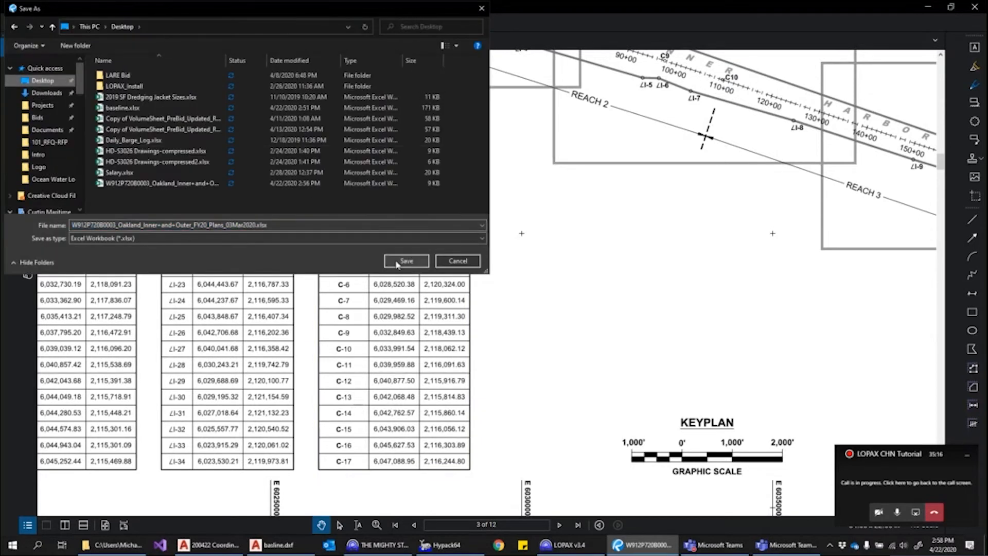
{"action": "left_click", "coordinate": [407, 261]}
{"action": "left_click", "coordinate": [564, 273]}
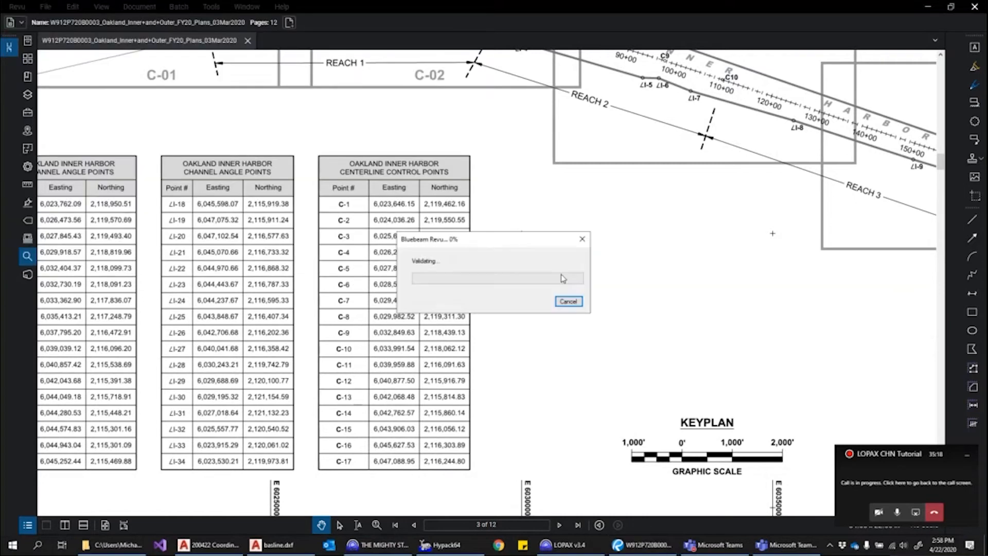
{"action": "key", "text": "alt+Tab"}
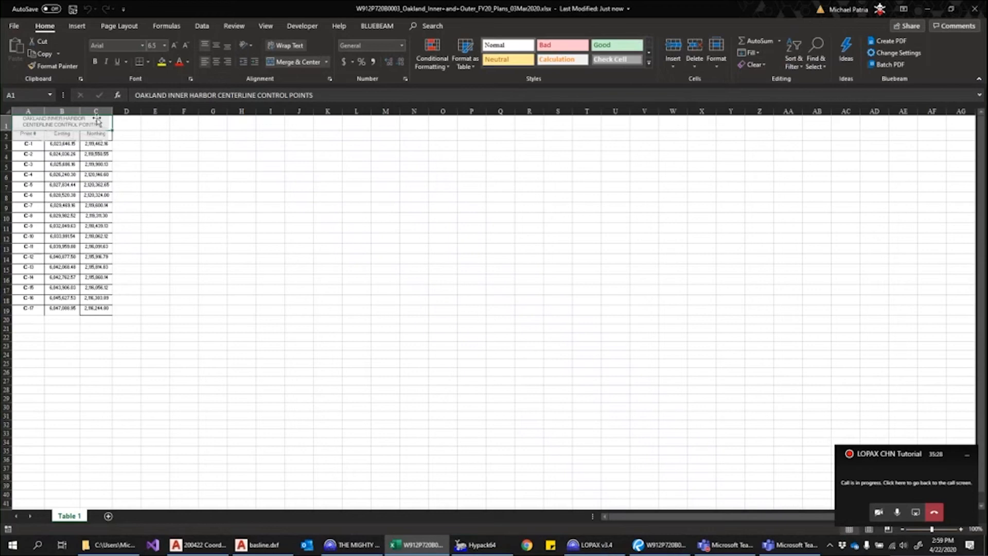
Delete the stray graphic covering the table title and remove the title row above the column headers.
{"action": "left_click_drag", "start_coordinate": [97, 122], "coordinate": [212, 151]}
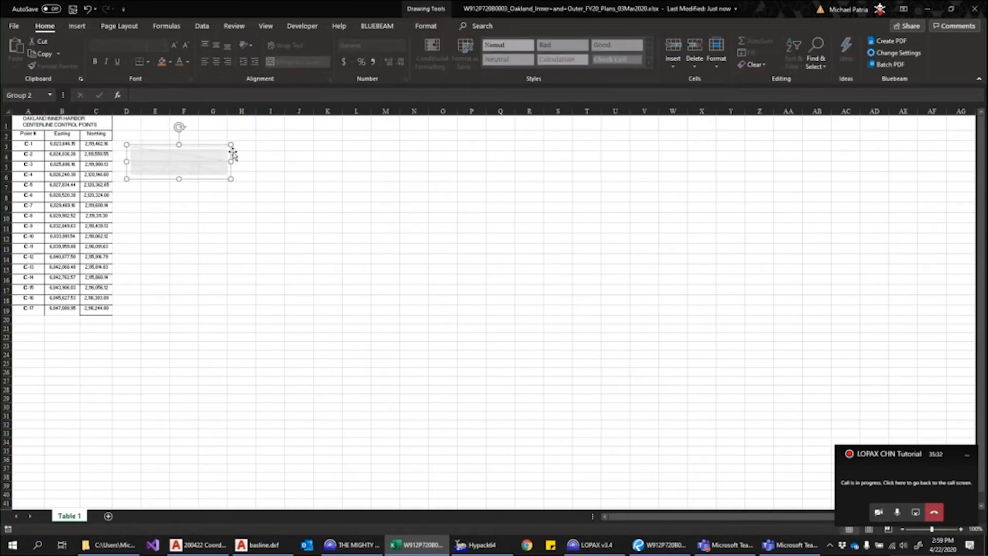
{"action": "key", "text": "Delete"}
{"action": "left_click", "coordinate": [231, 165]}
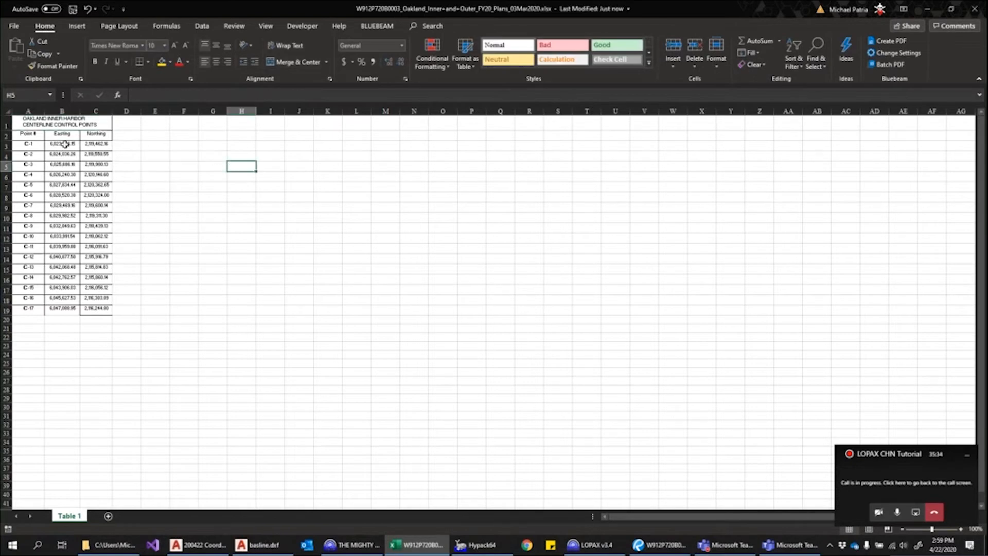
{"action": "left_click", "coordinate": [5, 123]}
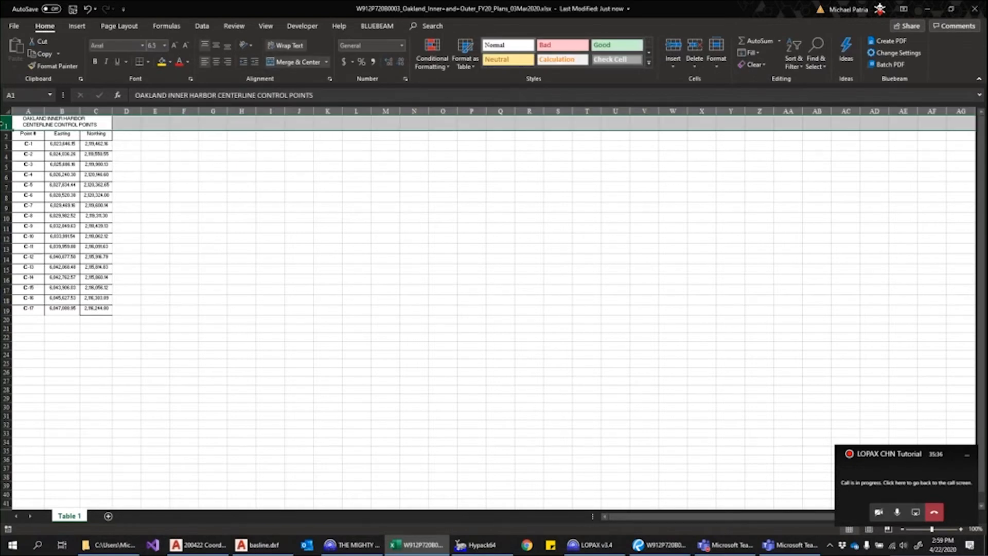
{"action": "right_click", "coordinate": [5, 124]}
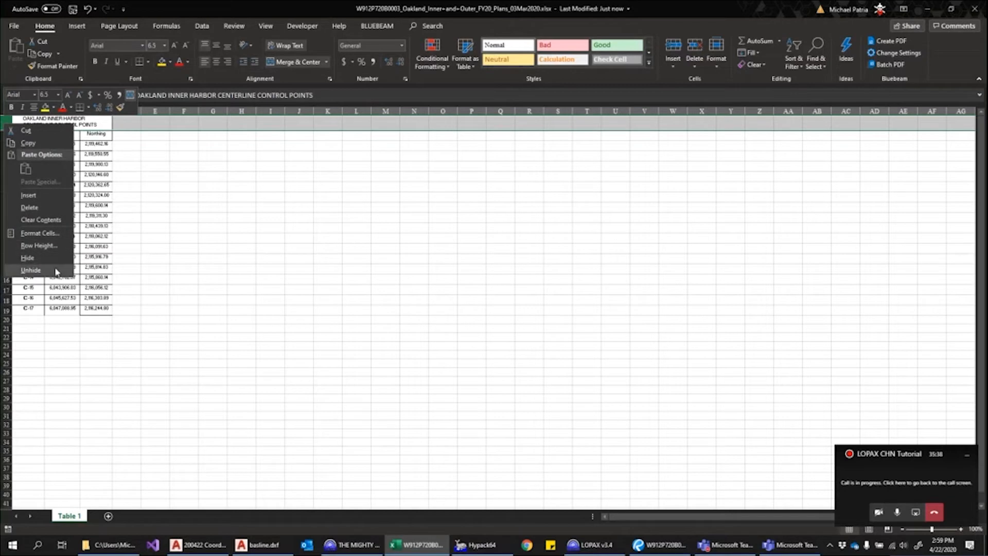
{"action": "left_click", "coordinate": [54, 208]}
{"action": "left_click", "coordinate": [188, 192]}
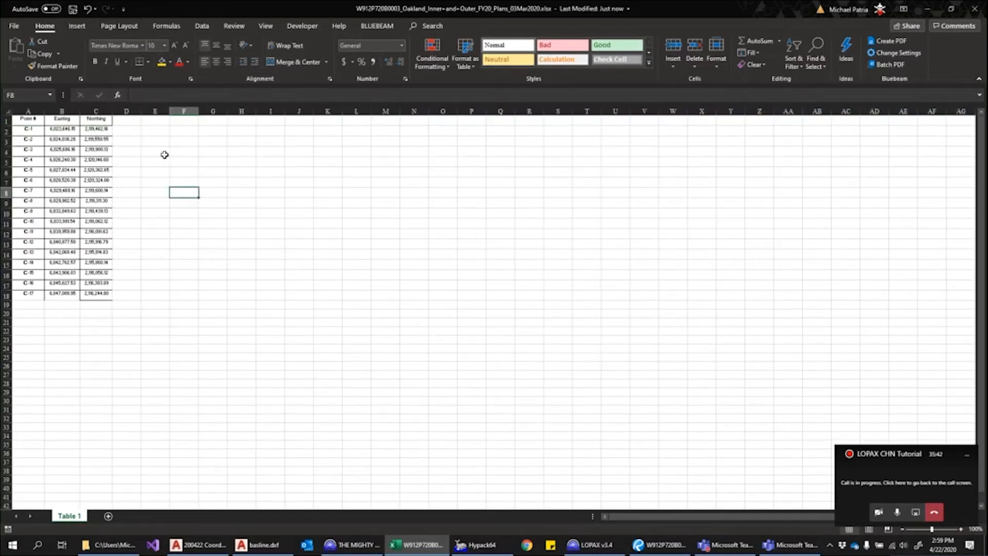
Examine the header row and the easting and northing values of the control points down to the last row.
{"action": "left_click", "coordinate": [6, 120]}
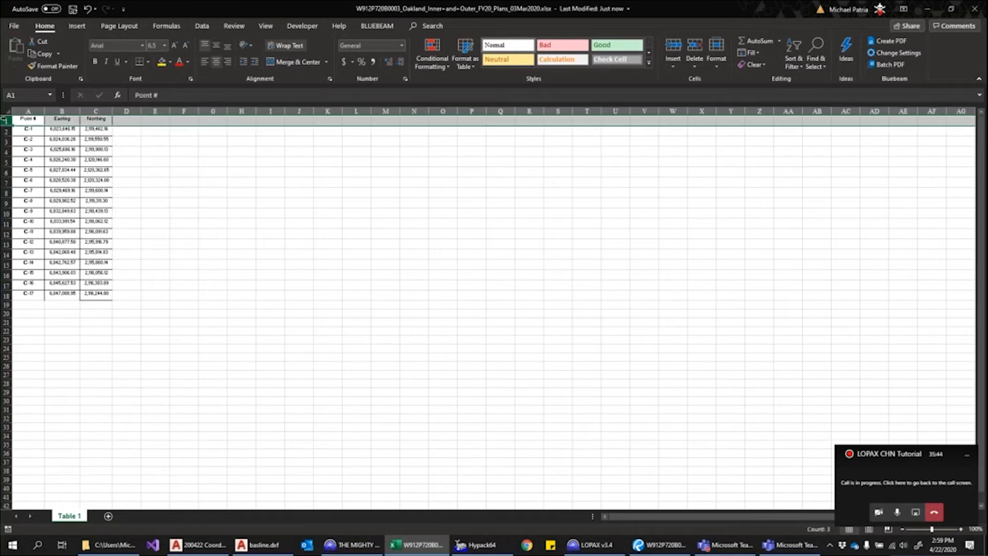
{"action": "left_click", "coordinate": [14, 26]}
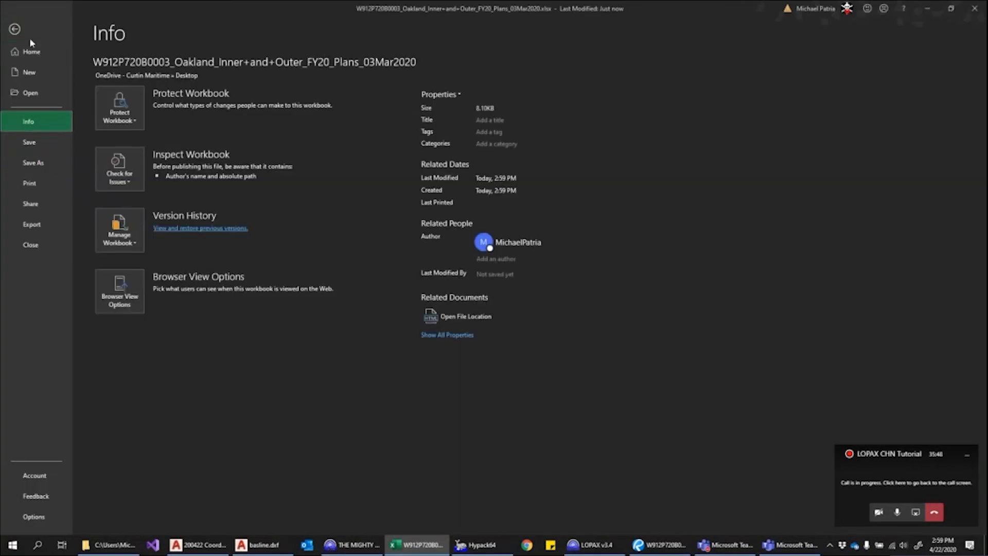
{"action": "left_click", "coordinate": [14, 29]}
{"action": "left_click", "coordinate": [104, 132]}
{"action": "left_click", "coordinate": [78, 130]}
{"action": "key", "text": "Down"}
{"action": "key", "text": "Down"}
{"action": "key", "text": "Down"}
{"action": "key", "text": "Down"}
{"action": "key", "text": "Down"}
{"action": "key", "text": "Down"}
{"action": "key", "text": "Down"}
{"action": "key", "text": "Down"}
{"action": "key", "text": "Down"}
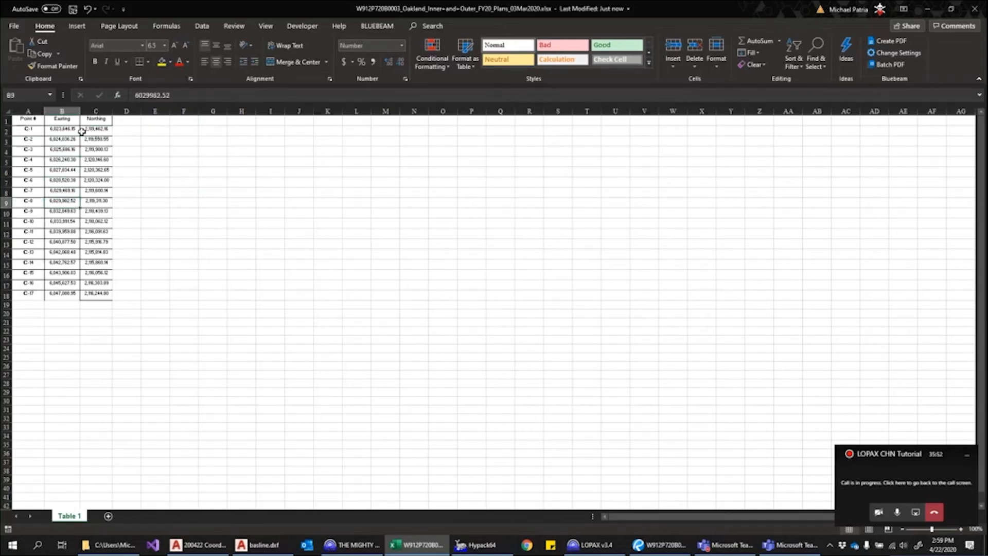
{"action": "key", "text": "Down"}
{"action": "key", "text": "Down"}
{"action": "key", "text": "Down"}
{"action": "key", "text": "Right"}
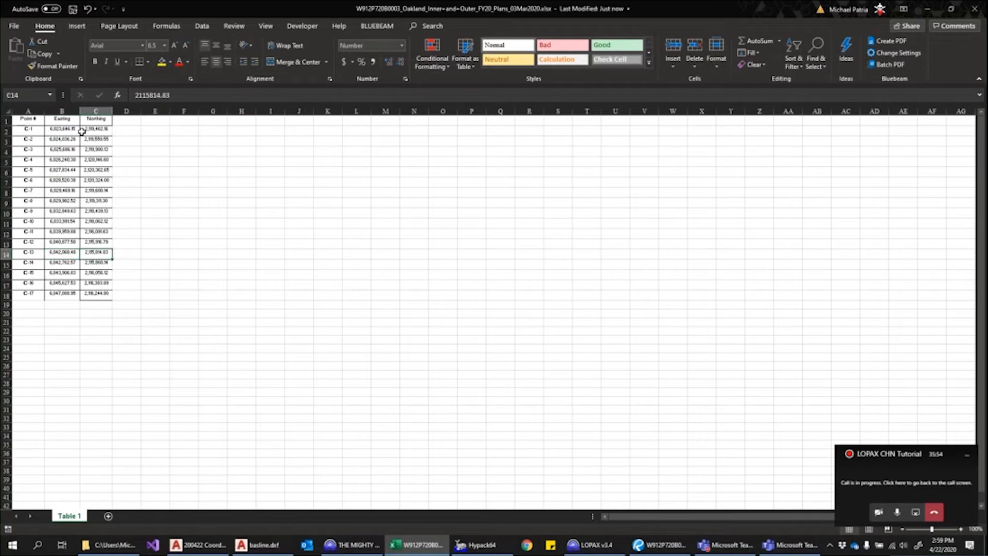
{"action": "key", "text": "Down"}
{"action": "key", "text": "Down"}
{"action": "key", "text": "Down"}
{"action": "key", "text": "Down"}
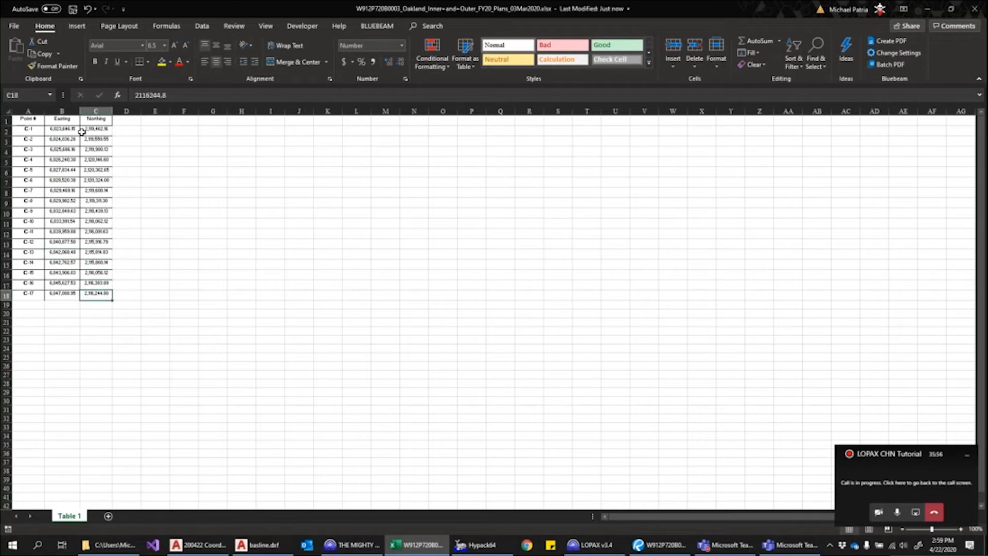
Save the workbook to the Desktop as CSV (Comma delimited) under the same name and close it.
{"action": "left_click", "coordinate": [20, 26]}
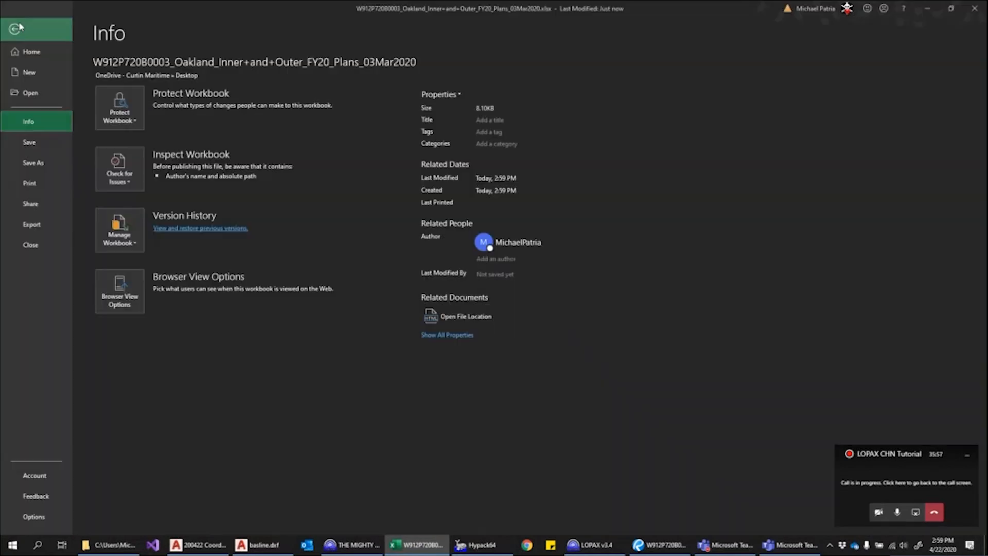
{"action": "left_click", "coordinate": [33, 163]}
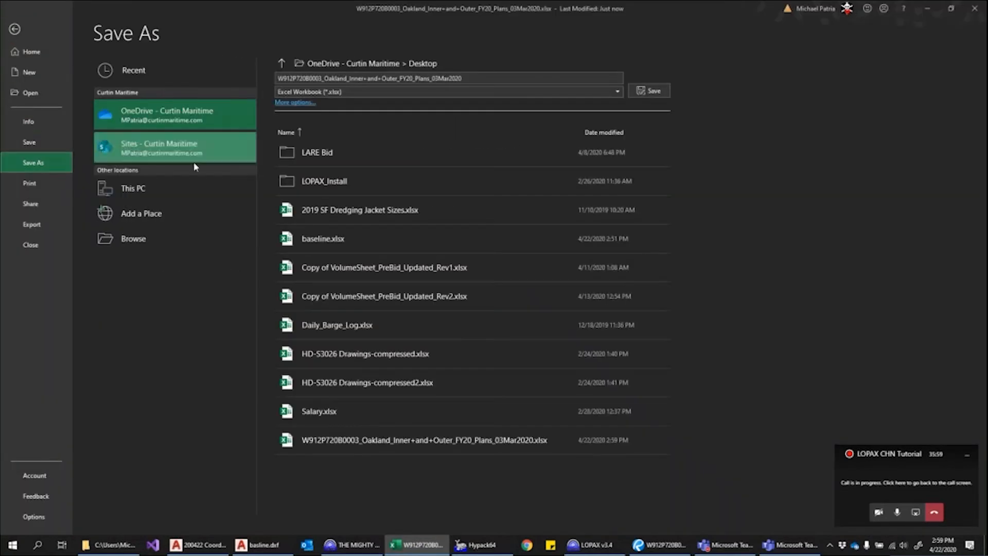
{"action": "left_click", "coordinate": [407, 93]}
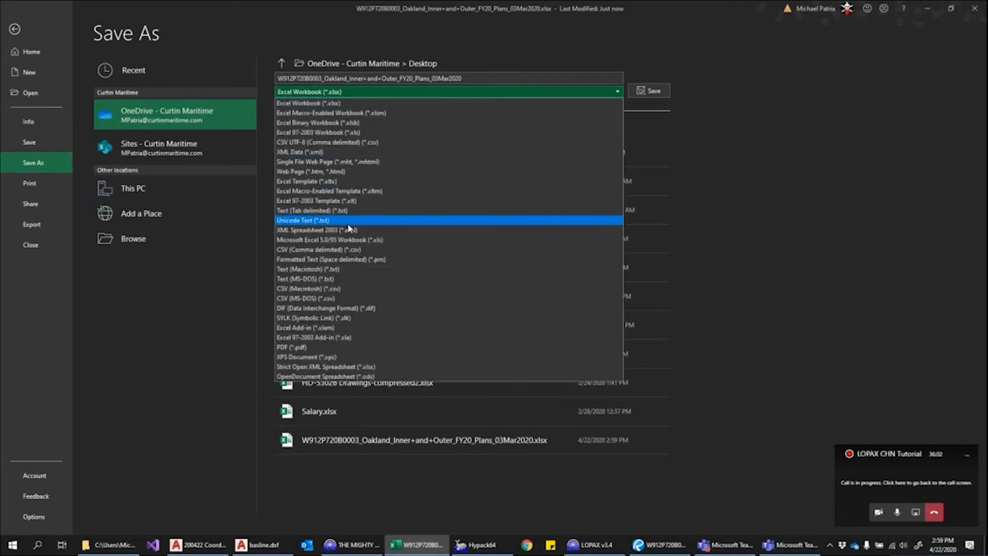
{"action": "left_click", "coordinate": [361, 249]}
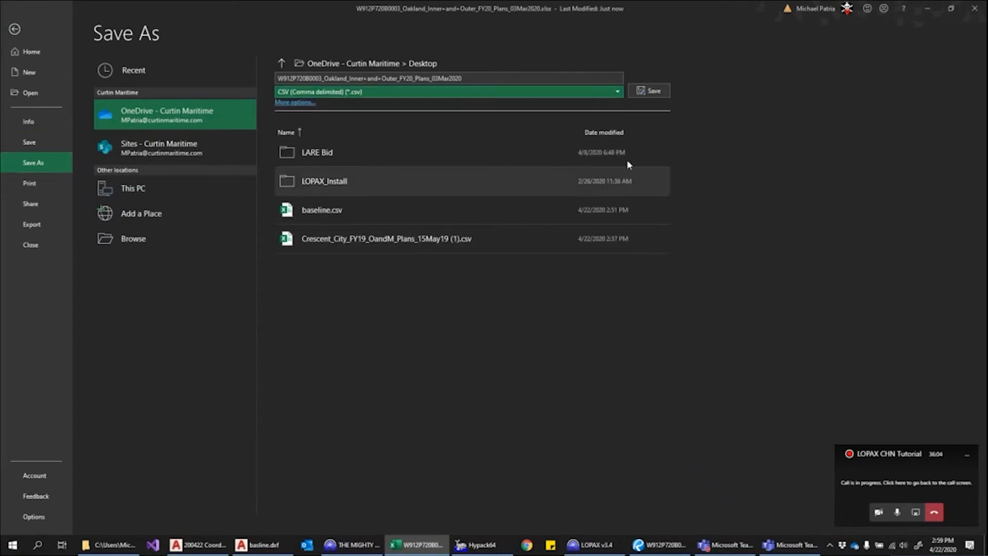
{"action": "left_click", "coordinate": [651, 91]}
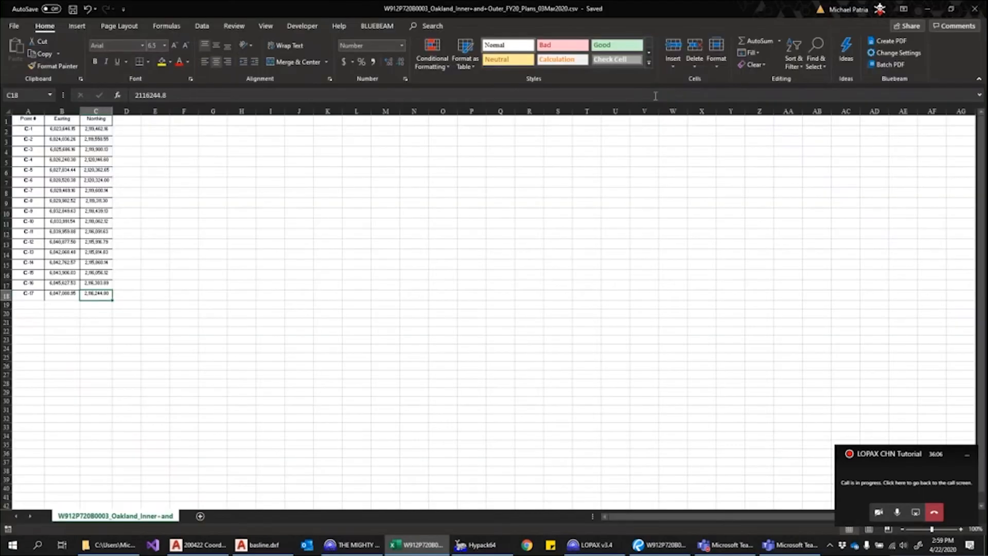
{"action": "left_click", "coordinate": [975, 9]}
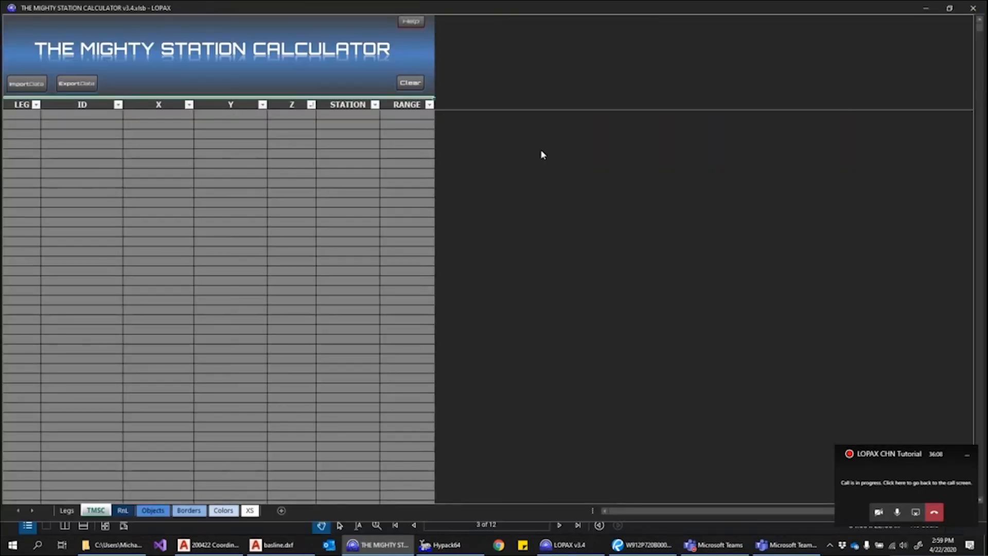
Import the Desktop file W912P720B0003_Oakland_Inner+and+Outer_FY20_Plans_03Mar2020.csv into The Mighty Station Calculator as CSV data.
{"action": "left_click", "coordinate": [40, 85]}
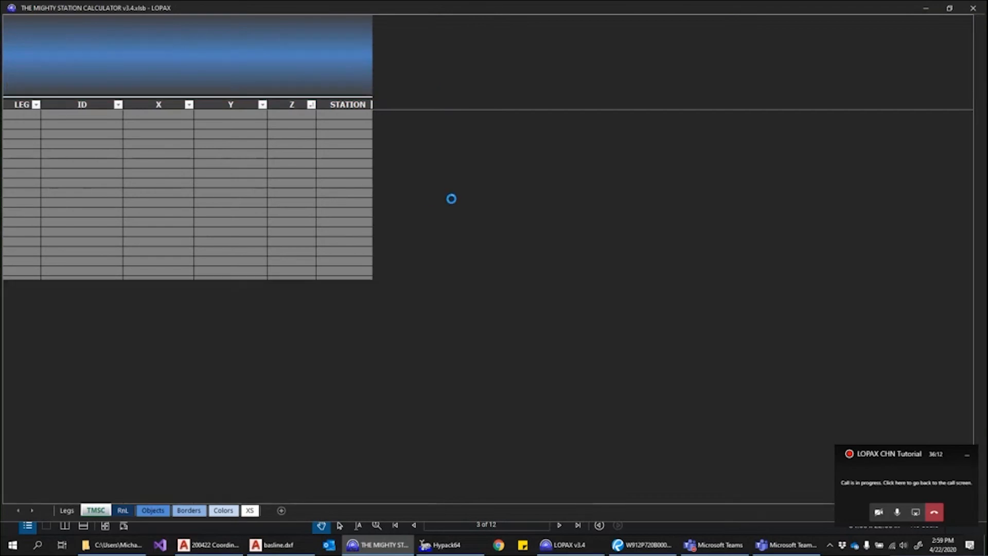
{"action": "left_click", "coordinate": [447, 269]}
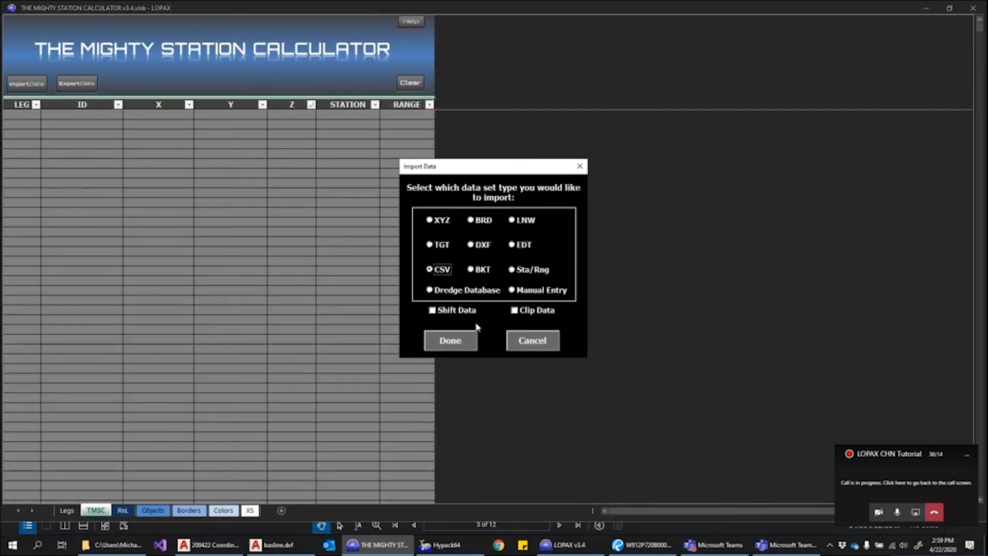
{"action": "left_click", "coordinate": [470, 340]}
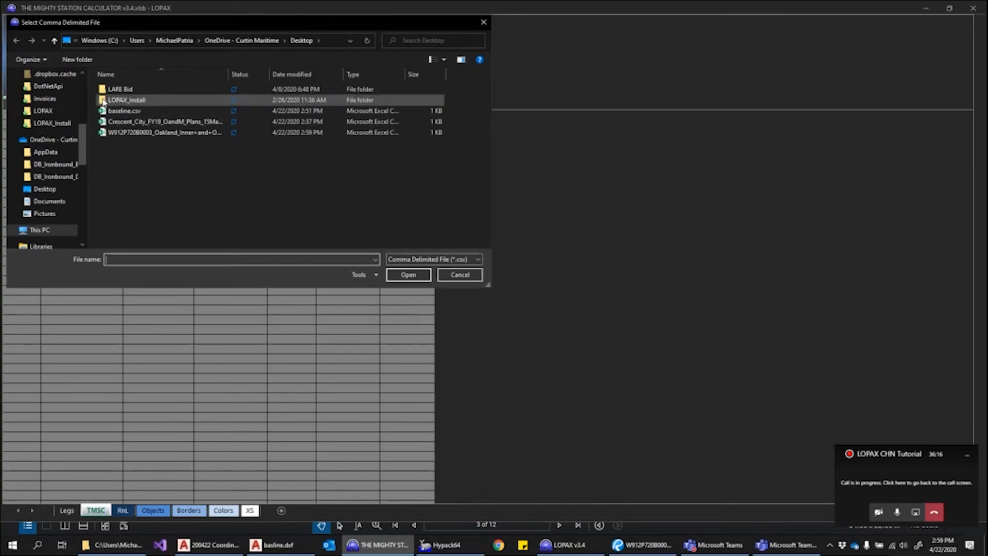
{"action": "left_click", "coordinate": [82, 78]}
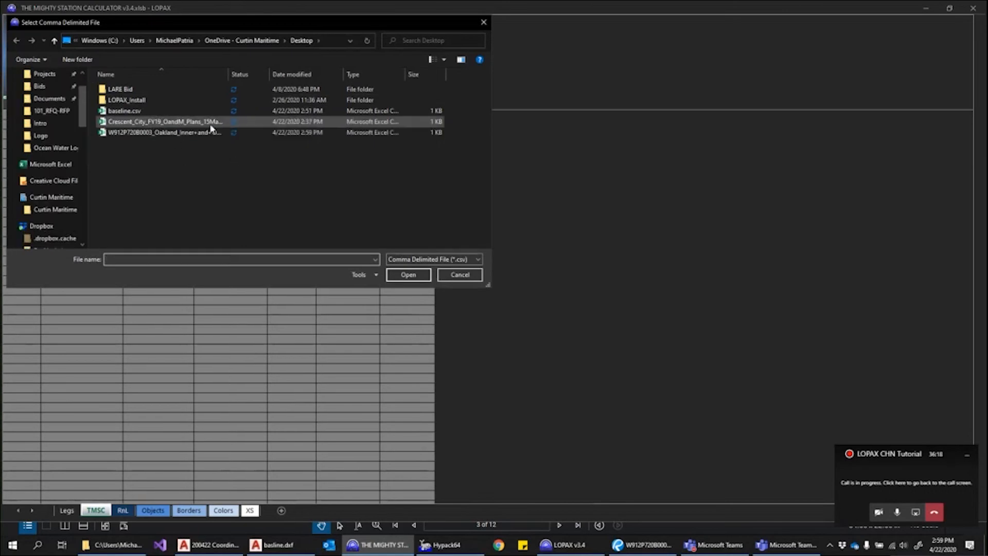
{"action": "left_click", "coordinate": [155, 132]}
{"action": "left_click", "coordinate": [416, 277]}
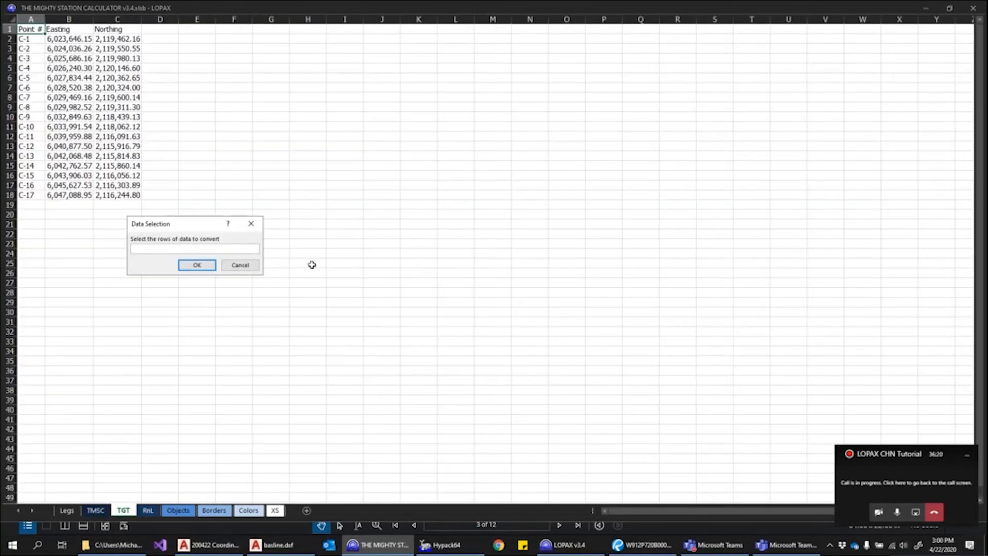
Convert rows 2 to 18 with the field order Point 1, X 2, Y 3, Z 4 and Code 5.
{"action": "left_click_drag", "start_coordinate": [10, 38], "coordinate": [10, 195]}
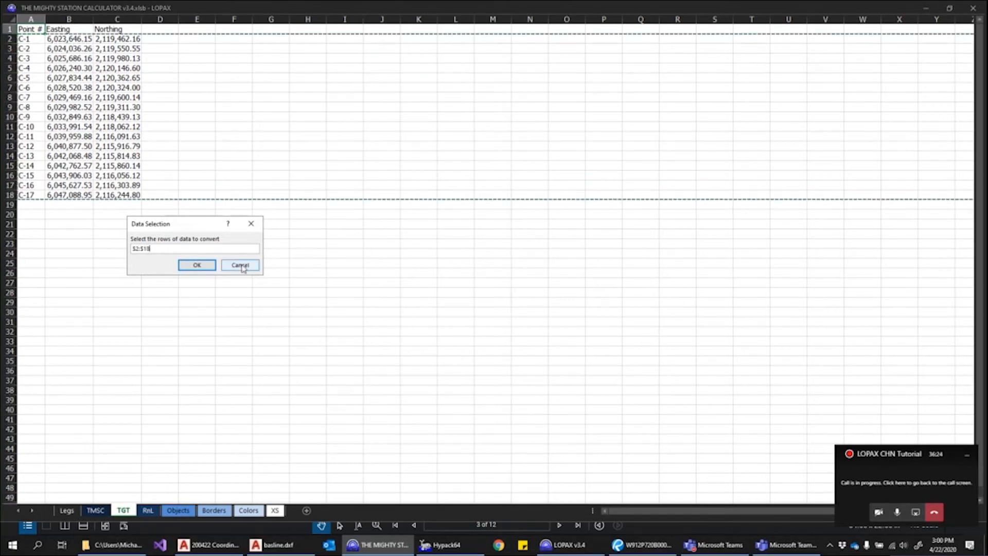
{"action": "left_click", "coordinate": [197, 265]}
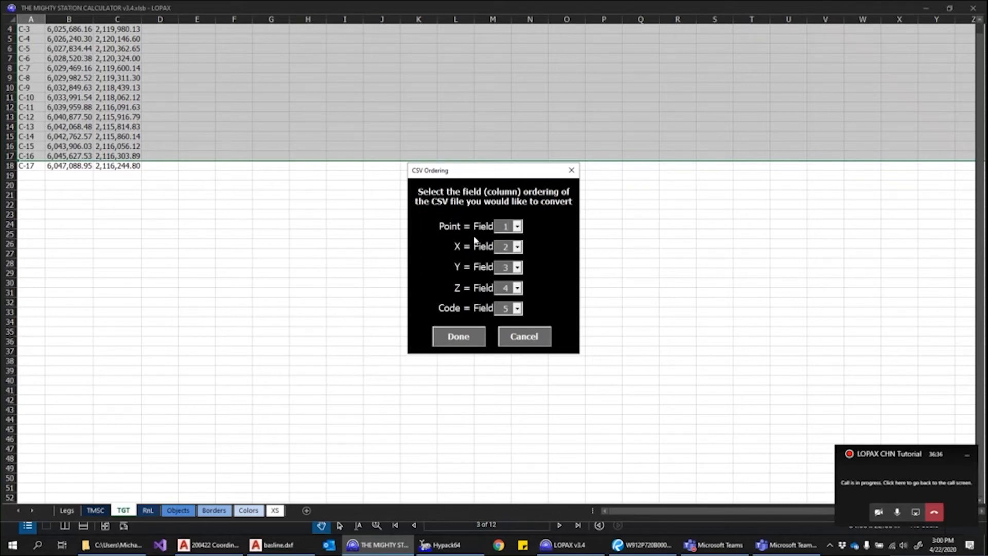
{"action": "left_click", "coordinate": [480, 334]}
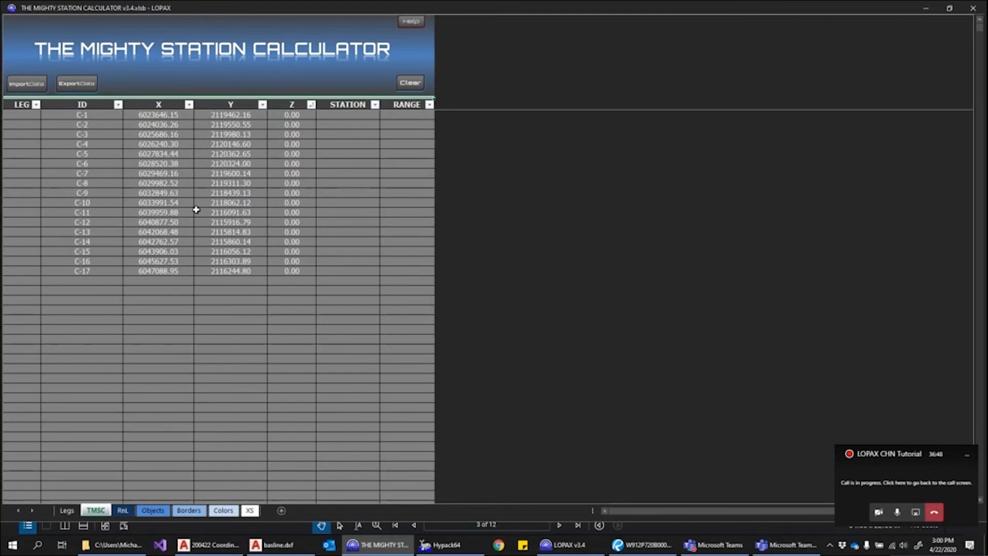
Export the loaded points to LNW as one single line named Baseline, saved on the Desktop as 200422 Lines.lnw.
{"action": "left_click", "coordinate": [77, 87]}
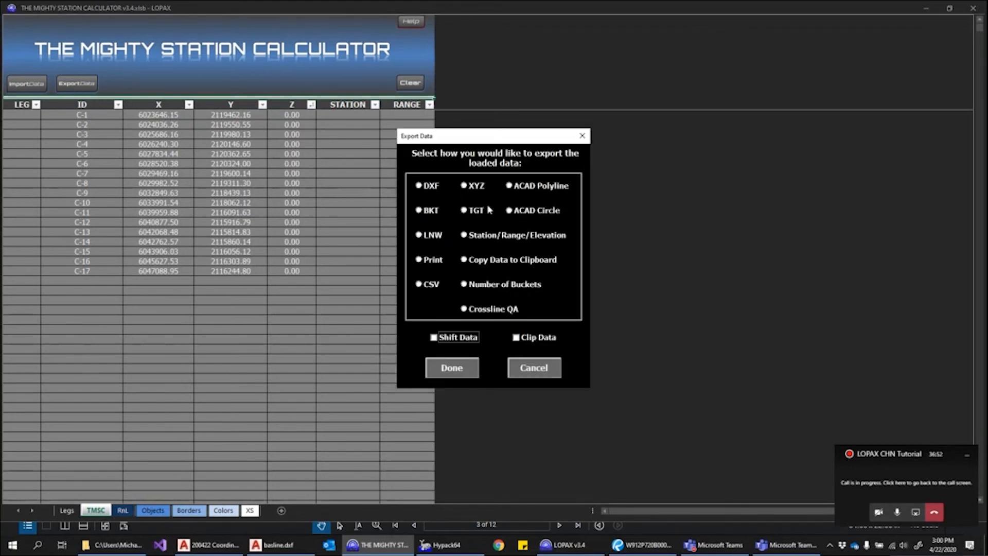
{"action": "left_click", "coordinate": [434, 237]}
{"action": "left_click", "coordinate": [471, 377]}
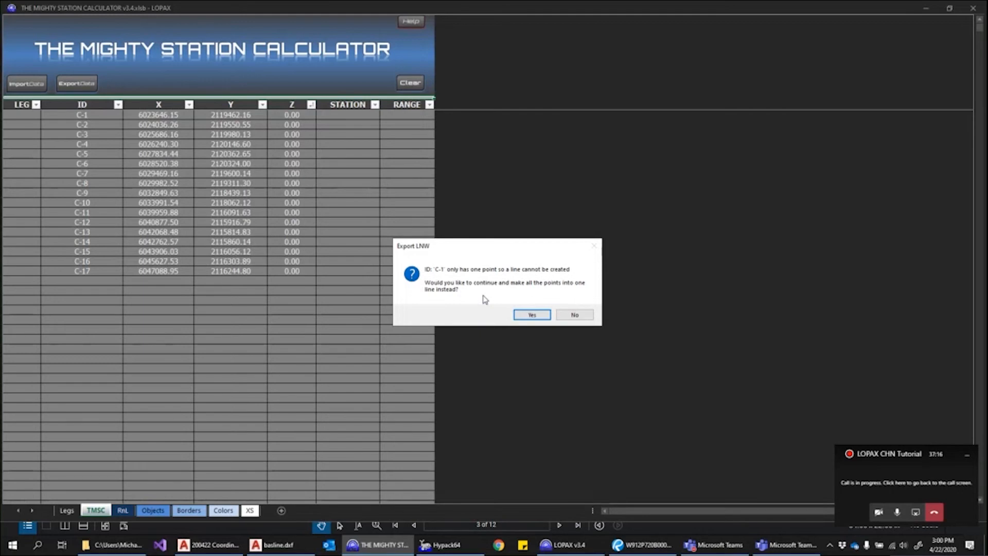
{"action": "left_click", "coordinate": [533, 314]}
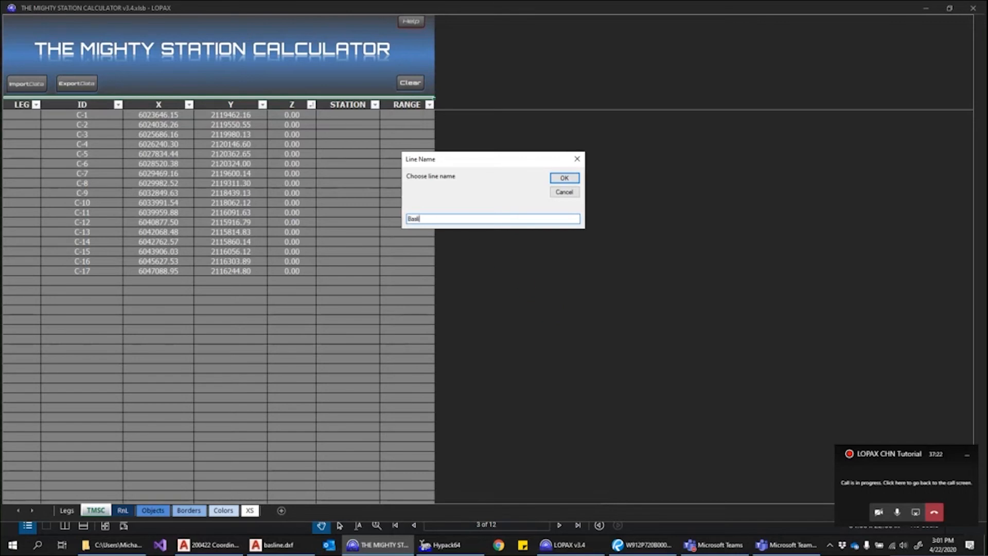
{"action": "left_click", "coordinate": [555, 180]}
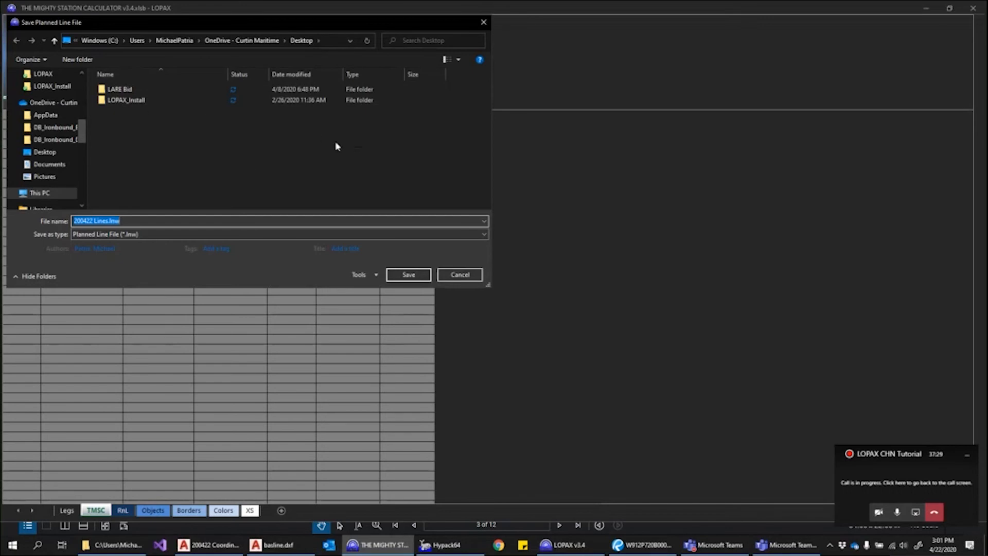
{"action": "left_click", "coordinate": [408, 275]}
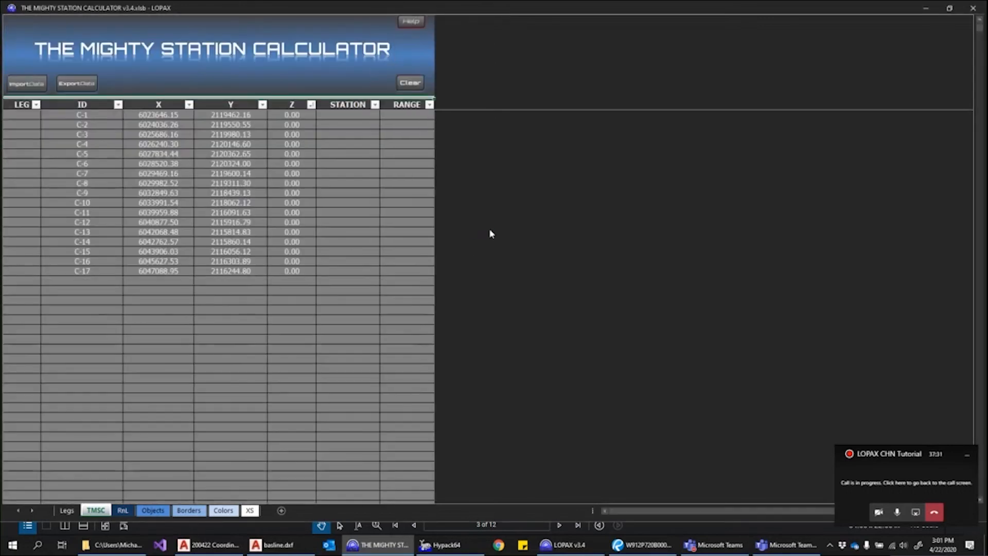
Switch to HYPACK, open the Oakland 2020 project and hide its sorted data and background files.
{"action": "left_click", "coordinate": [441, 544]}
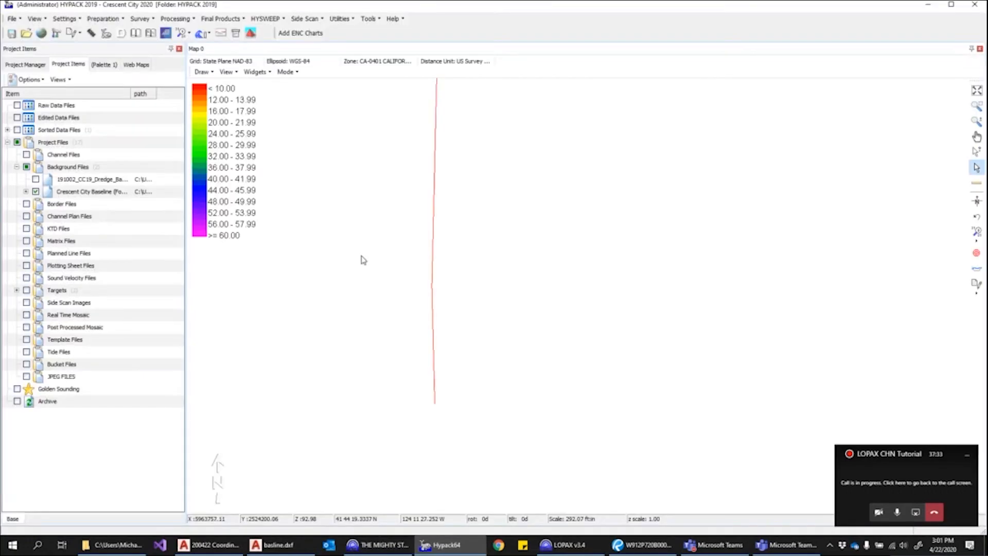
{"action": "left_click", "coordinate": [42, 69]}
{"action": "double_click", "coordinate": [66, 129]}
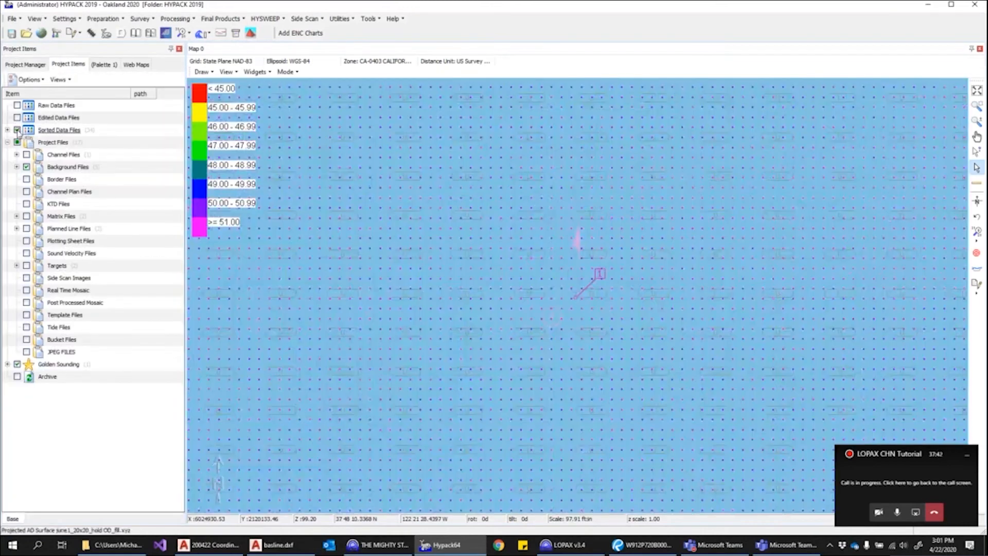
{"action": "scroll", "coordinate": [480, 294], "scroll_direction": "down", "scroll_amount": 2}
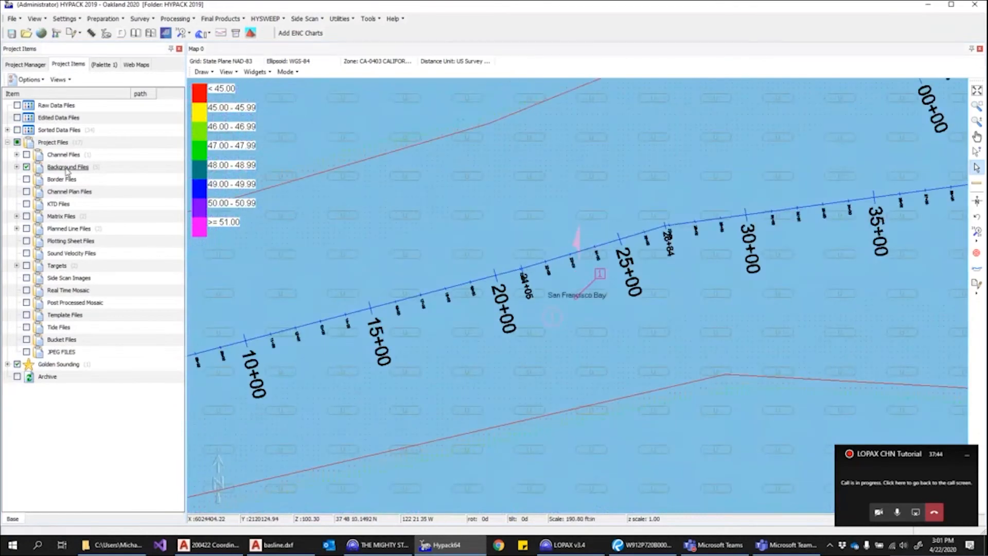
{"action": "left_click", "coordinate": [26, 167]}
{"action": "scroll", "coordinate": [475, 270], "scroll_direction": "down", "scroll_amount": 2}
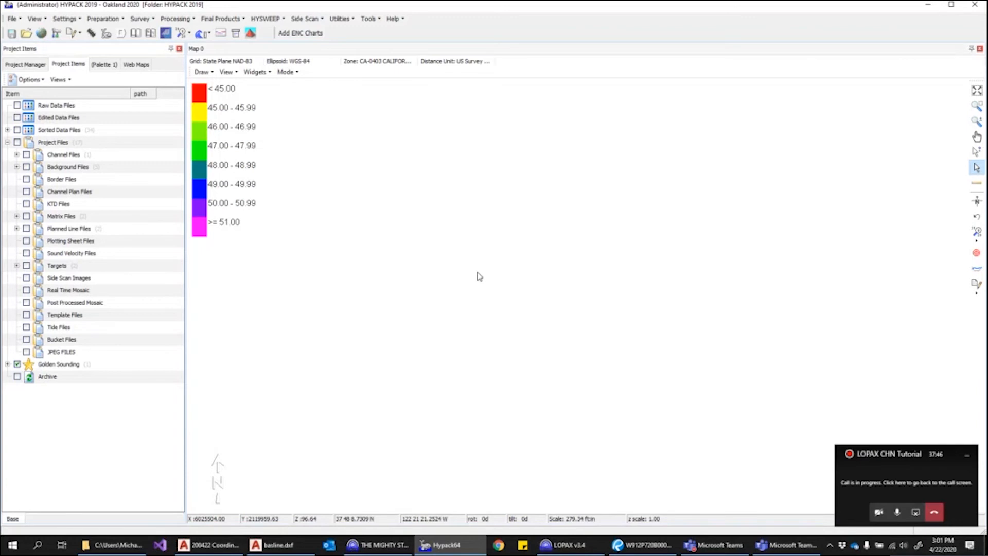
Add 200422 Lines.lnw from the Desktop to the HYPACK map and check the full course of the planned line.
{"action": "left_click", "coordinate": [121, 545]}
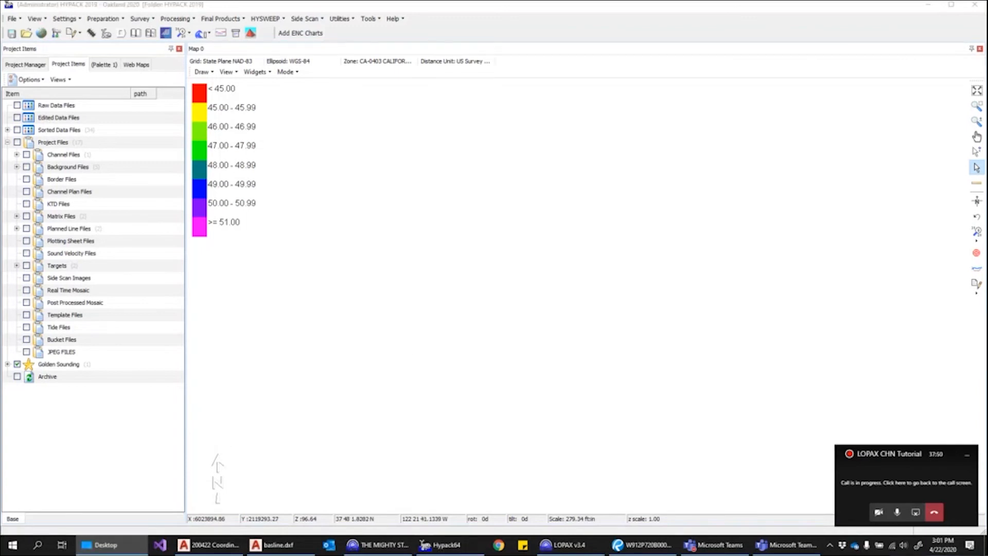
{"action": "left_click_drag", "start_coordinate": [367, 361], "coordinate": [452, 368]}
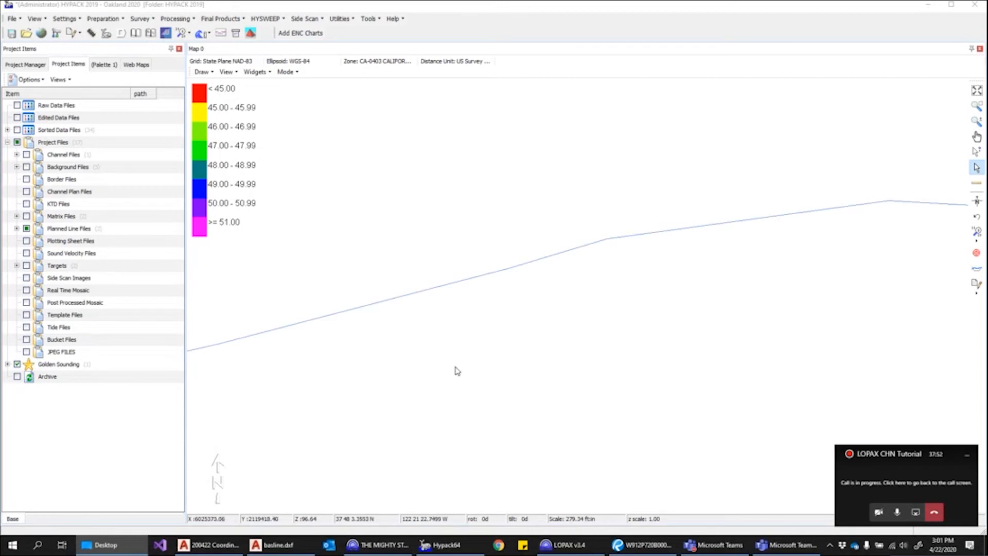
{"action": "left_click", "coordinate": [474, 265]}
{"action": "scroll", "coordinate": [474, 266], "scroll_direction": "down", "scroll_amount": 9}
{"action": "scroll", "coordinate": [530, 267], "scroll_direction": "up", "scroll_amount": 3}
{"action": "scroll", "coordinate": [494, 257], "scroll_direction": "down", "scroll_amount": 5}
{"action": "scroll", "coordinate": [438, 240], "scroll_direction": "down", "scroll_amount": 2}
{"action": "scroll", "coordinate": [649, 288], "scroll_direction": "up", "scroll_amount": 2}
{"action": "left_click", "coordinate": [380, 544]}
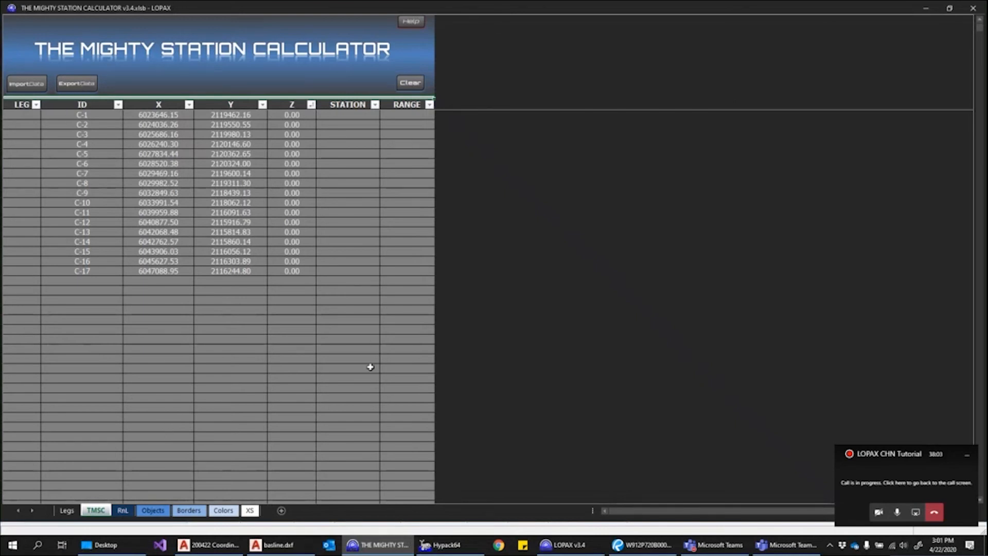
{"action": "left_click", "coordinate": [438, 546]}
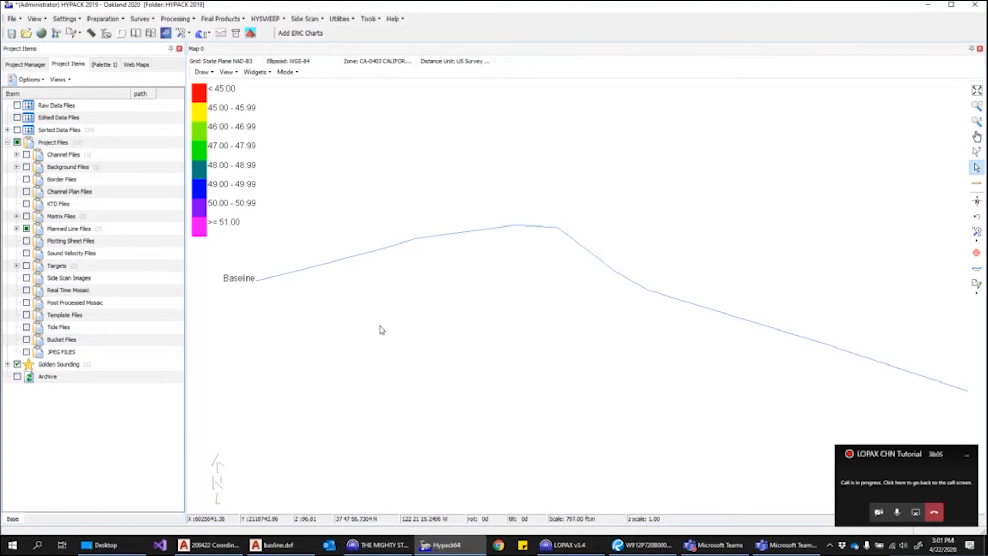
In The Mighty Station Calculator, load 200422 Lines.lnw from the Desktop as the baseline with start station 0.
{"action": "key", "text": "alt+Tab"}
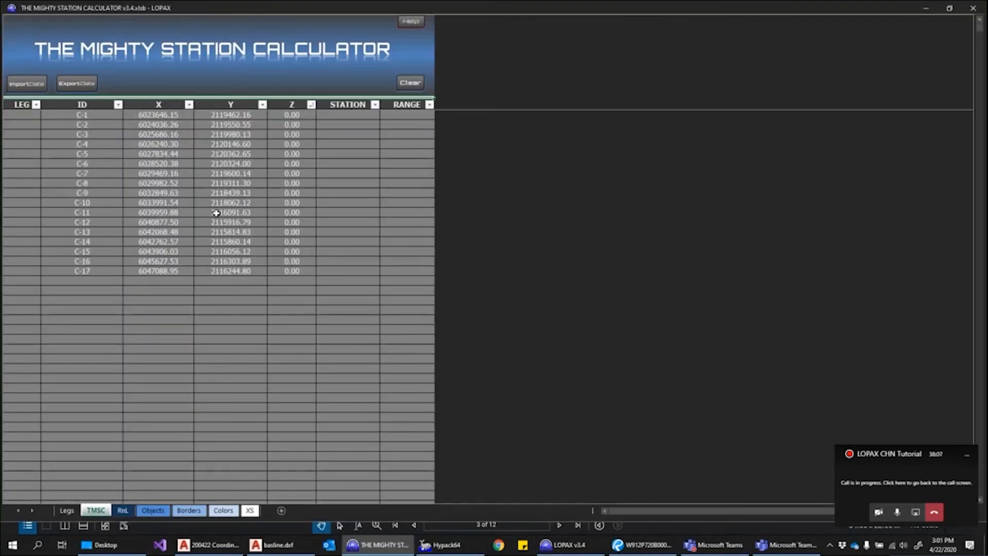
{"action": "left_click", "coordinate": [68, 511]}
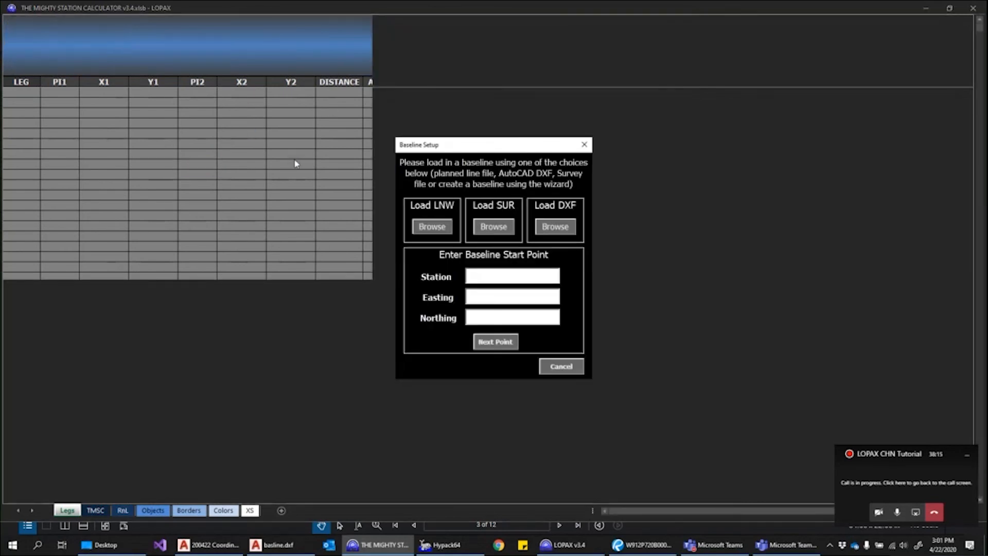
{"action": "left_click", "coordinate": [449, 227]}
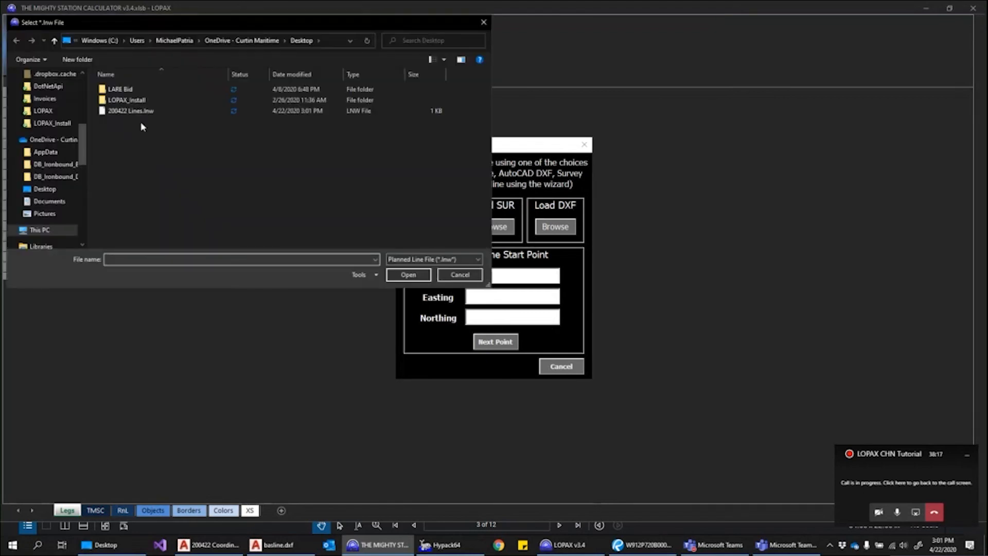
{"action": "left_click", "coordinate": [143, 112]}
{"action": "left_click", "coordinate": [409, 274]}
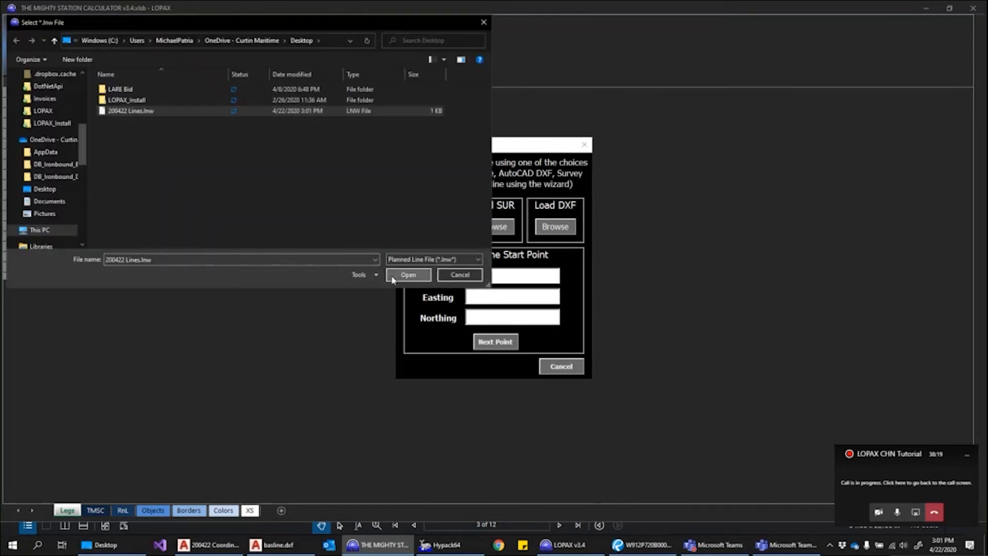
{"action": "type", "text": "0"}
{"action": "left_click", "coordinate": [470, 320]}
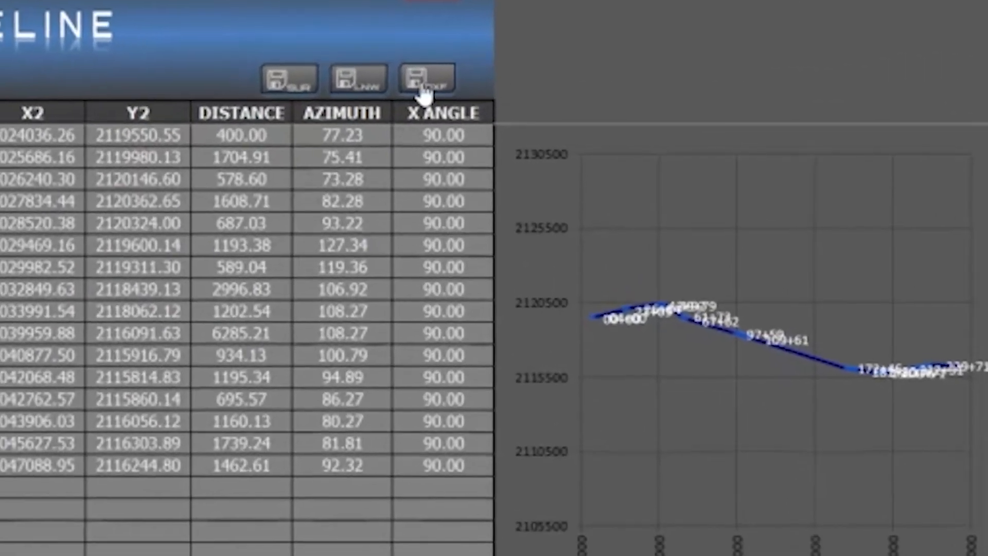
For the baseline's DXF export, set the POI tick length and text height to 25 and flip the labels.
{"action": "left_click", "coordinate": [425, 87]}
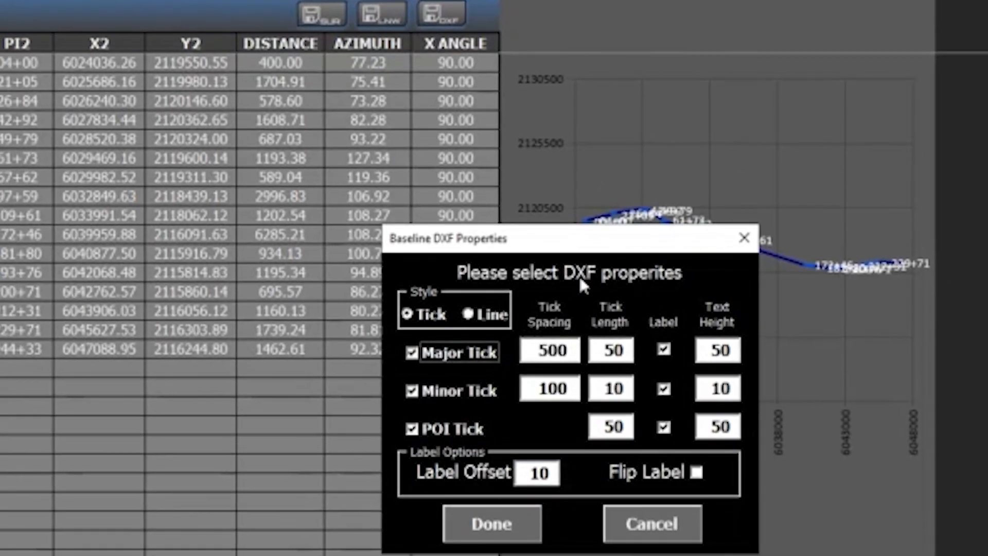
{"action": "double_click", "coordinate": [629, 430]}
{"action": "type", "text": "25"}
{"action": "double_click", "coordinate": [722, 430]}
{"action": "type", "text": "25"}
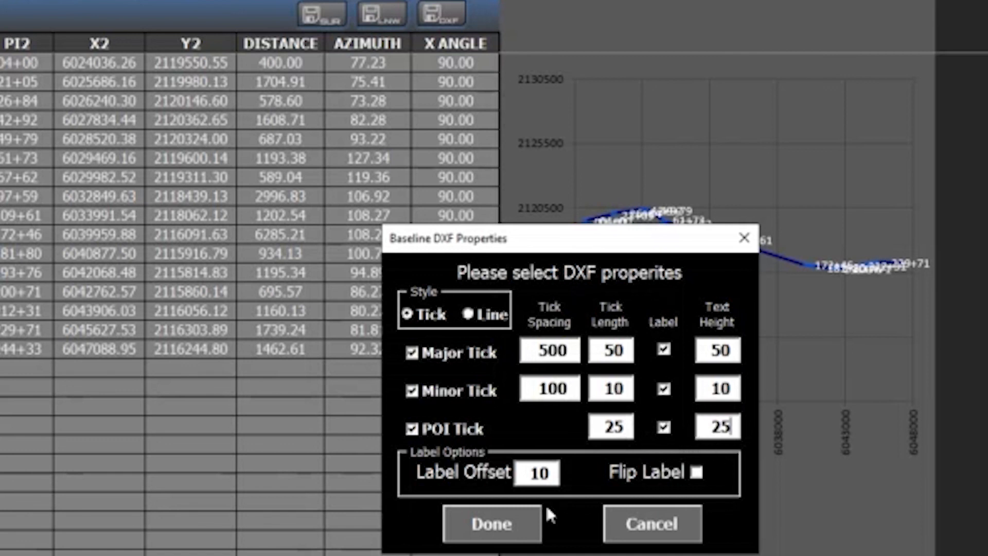
{"action": "left_click", "coordinate": [701, 474]}
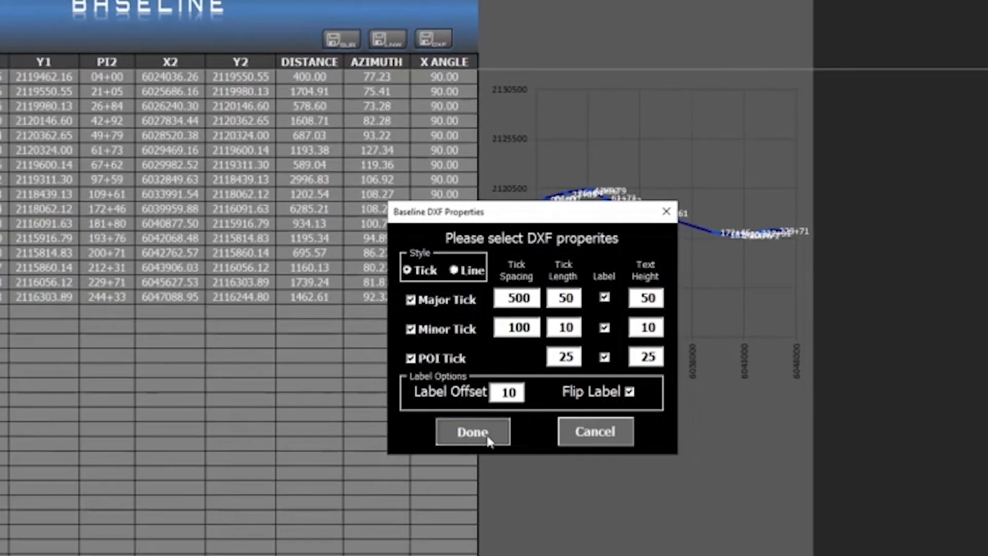
Save the baseline DXF to the Desktop as oak Baseline.dxf.
{"action": "left_click", "coordinate": [515, 535]}
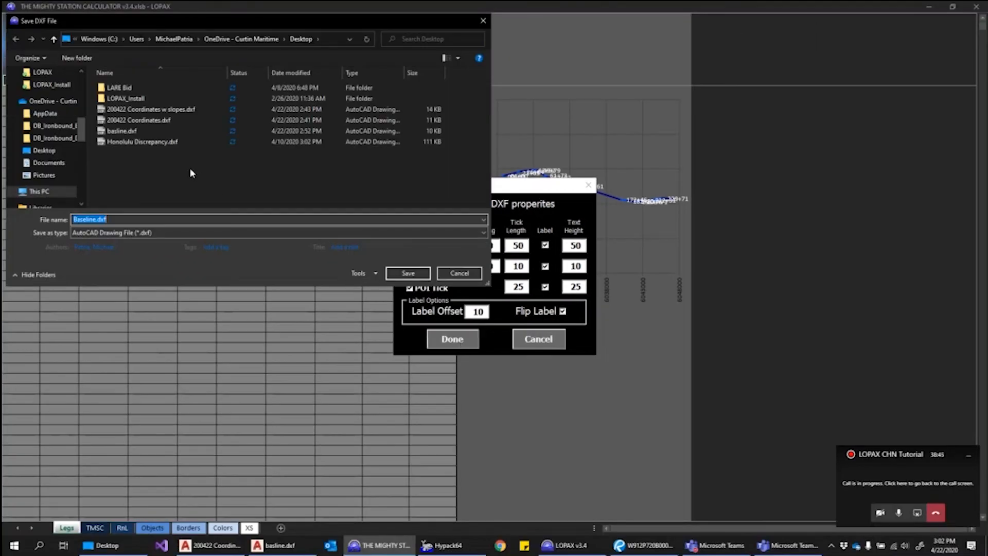
{"action": "left_click", "coordinate": [73, 219]}
{"action": "type", "text": "nak"}
{"action": "left_click", "coordinate": [408, 273]}
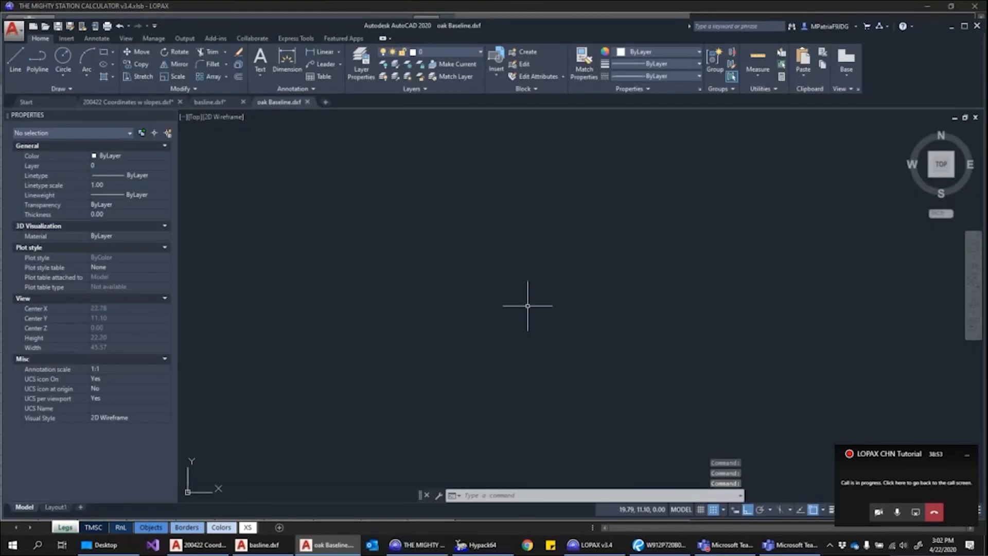
Zoom to the drawing extents in AutoCAD and examine the station ticks and labels along the baseline.
{"action": "type", "text": "z"}
{"action": "key", "text": "Return"}
{"action": "type", "text": "e"}
{"action": "key", "text": "Return"}
{"action": "scroll", "coordinate": [520, 325], "scroll_direction": "up", "scroll_amount": 5}
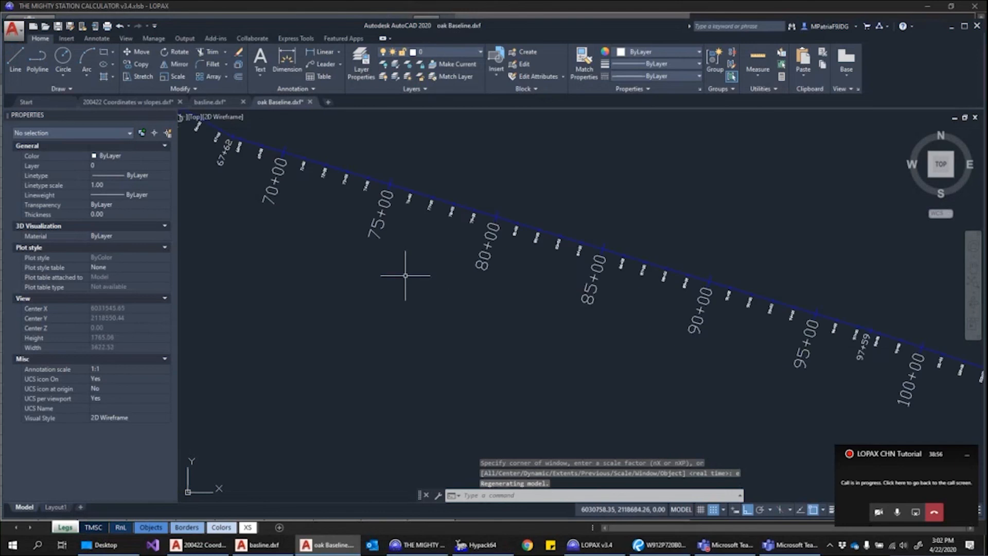
{"action": "scroll", "coordinate": [342, 243], "scroll_direction": "down", "scroll_amount": 3}
{"action": "scroll", "coordinate": [557, 255], "scroll_direction": "up", "scroll_amount": 5}
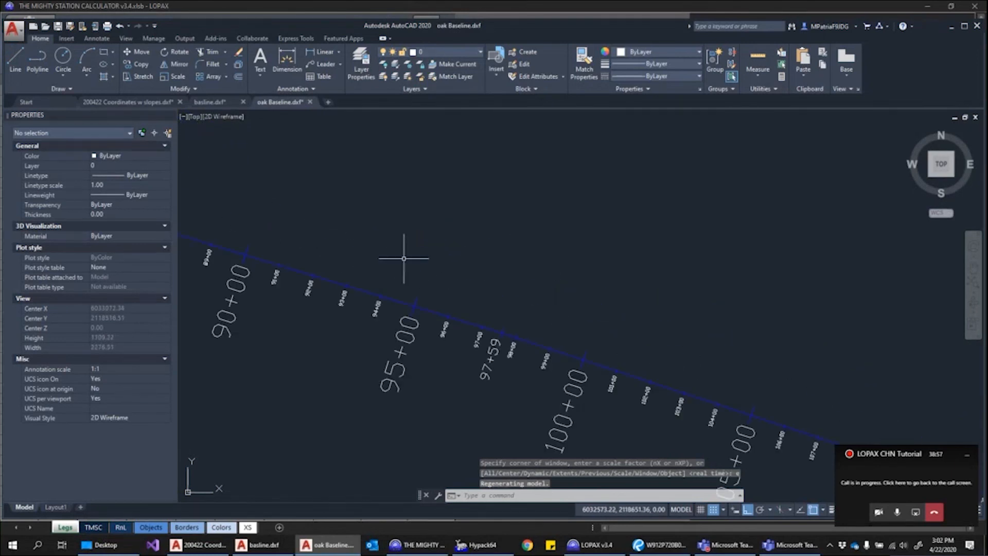
{"action": "scroll", "coordinate": [253, 303], "scroll_direction": "up", "scroll_amount": 4}
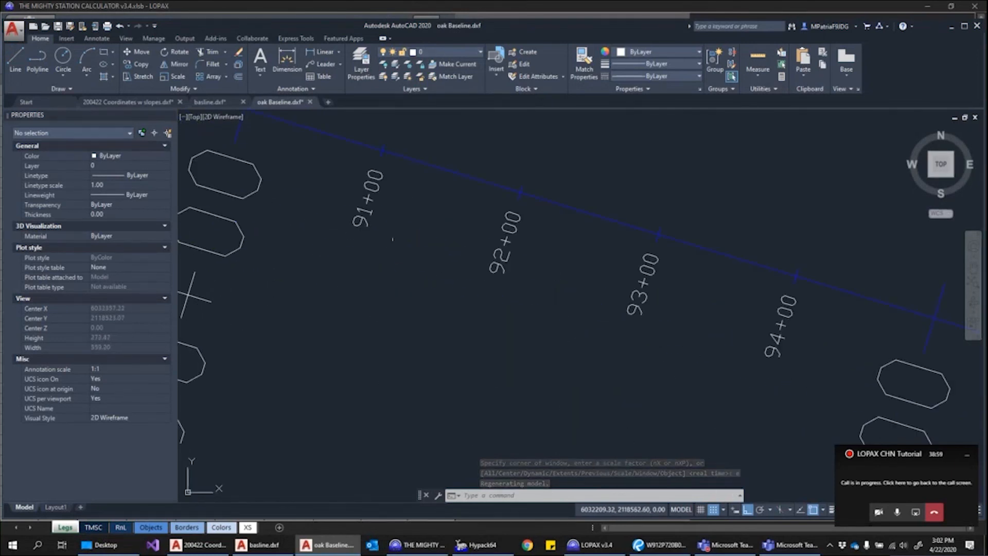
{"action": "scroll", "coordinate": [415, 155], "scroll_direction": "down", "scroll_amount": 3}
{"action": "scroll", "coordinate": [410, 158], "scroll_direction": "up", "scroll_amount": 8}
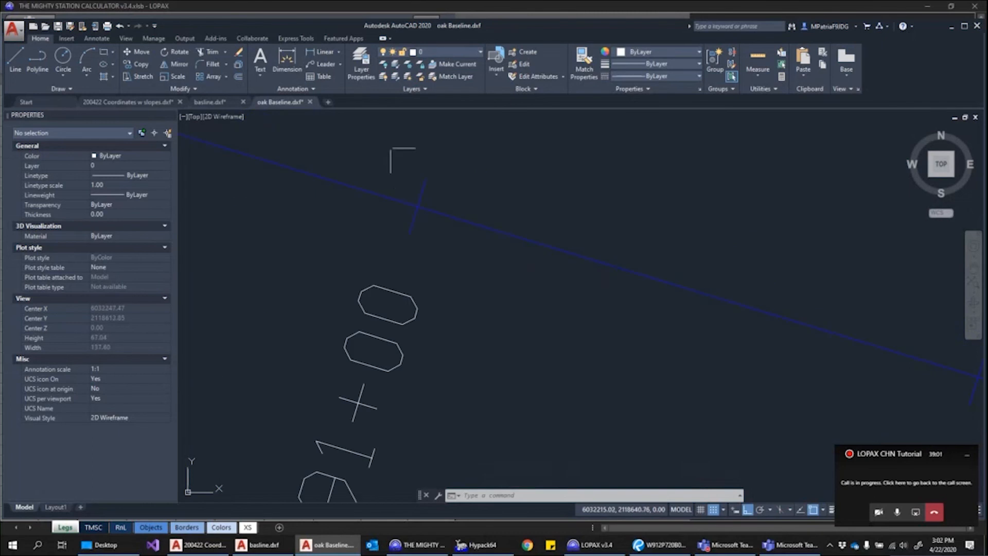
{"action": "left_click", "coordinate": [423, 187]}
{"action": "key", "text": "Escape"}
{"action": "scroll", "coordinate": [490, 201], "scroll_direction": "down", "scroll_amount": 10}
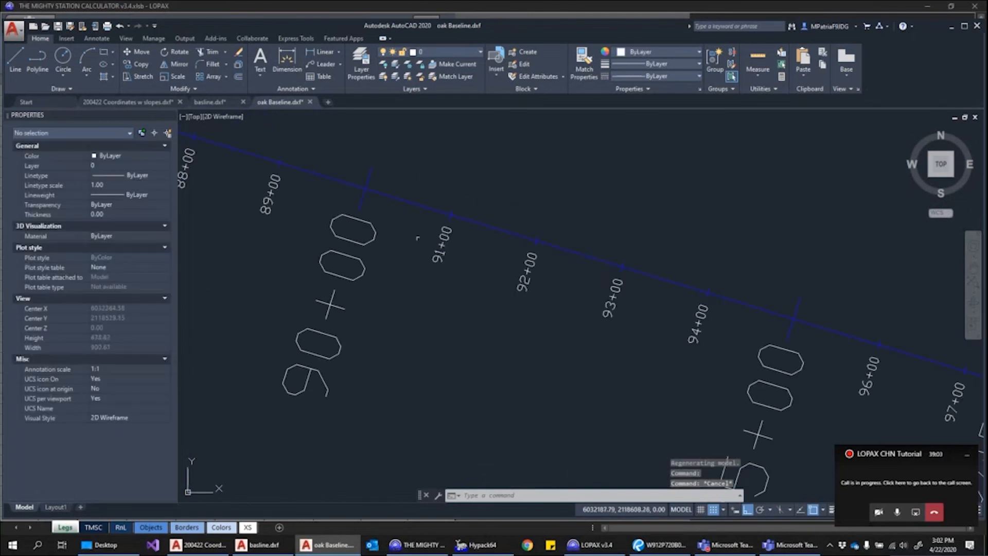
{"action": "scroll", "coordinate": [536, 249], "scroll_direction": "down", "scroll_amount": 3}
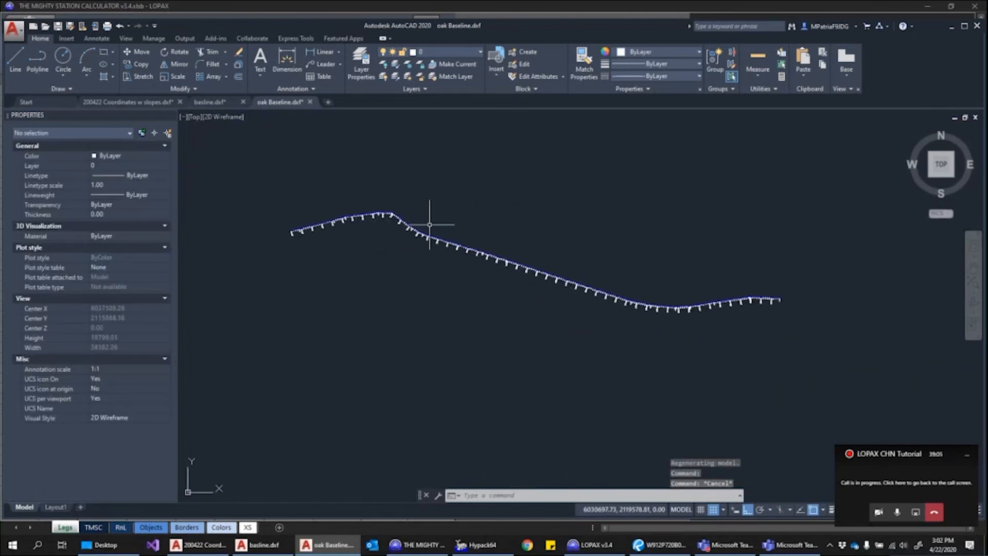
{"action": "scroll", "coordinate": [415, 214], "scroll_direction": "up", "scroll_amount": 3}
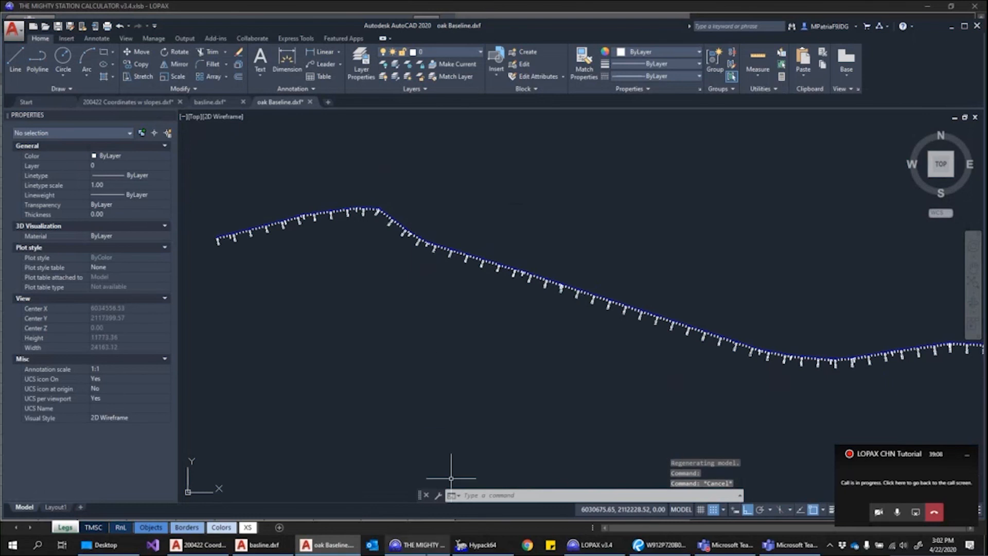
Switch to HYPACK, show only the 2020 Oakland Harbor drawing among the background files and compare the planned line with its stationed centerline.
{"action": "left_click", "coordinate": [435, 548]}
{"action": "left_click", "coordinate": [435, 548]}
{"action": "left_click", "coordinate": [475, 548]}
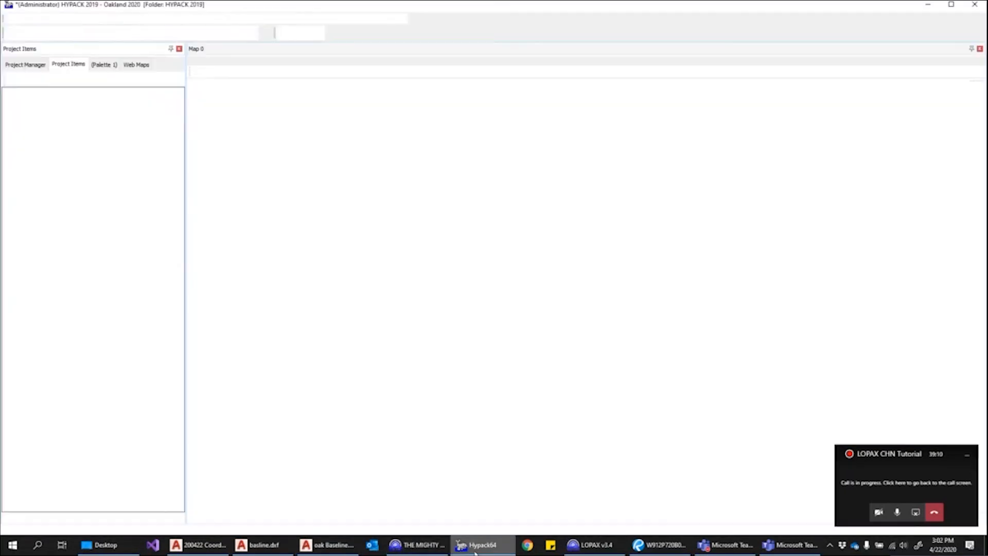
{"action": "left_click", "coordinate": [17, 167]}
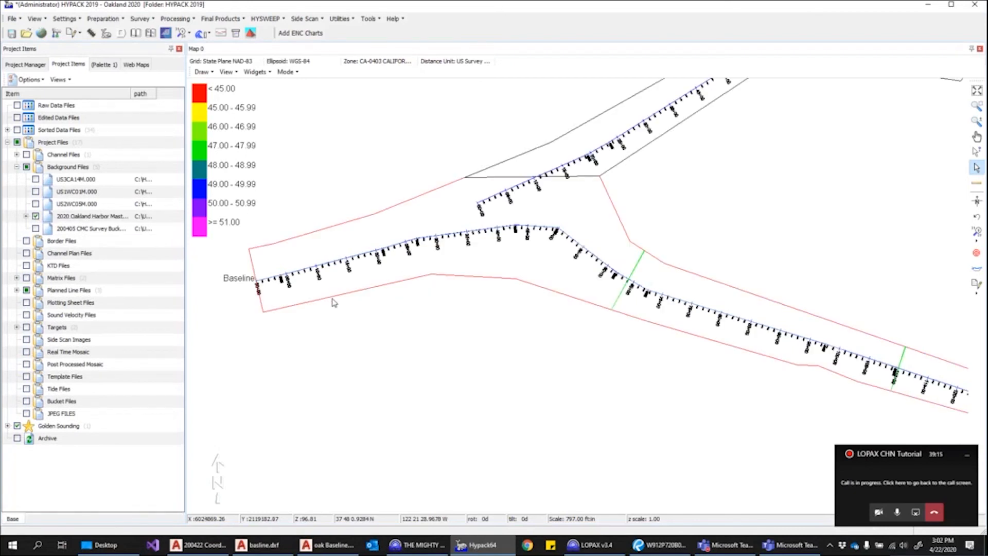
{"action": "scroll", "coordinate": [353, 304], "scroll_direction": "down", "scroll_amount": 3}
{"action": "scroll", "coordinate": [327, 305], "scroll_direction": "down", "scroll_amount": 6}
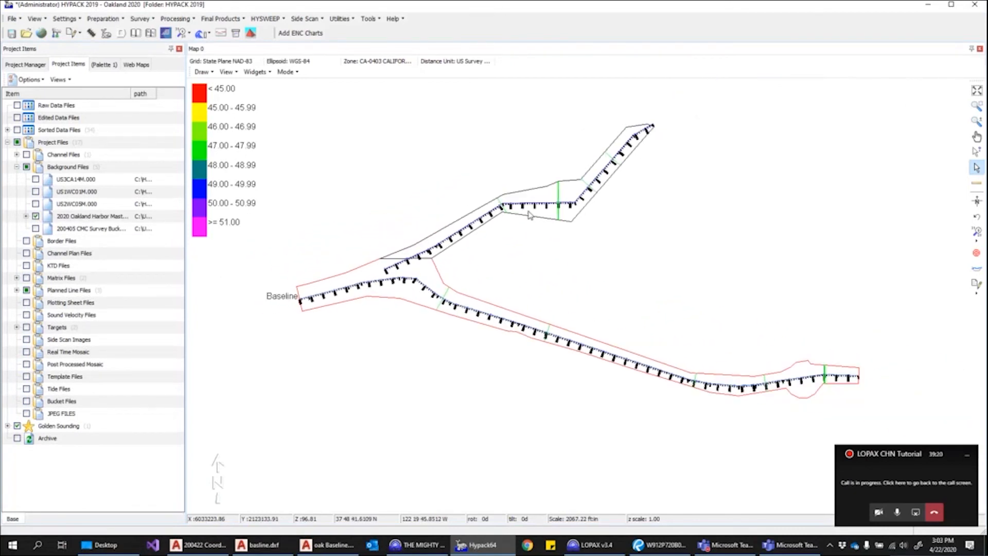
{"action": "scroll", "coordinate": [408, 250], "scroll_direction": "up", "scroll_amount": 4}
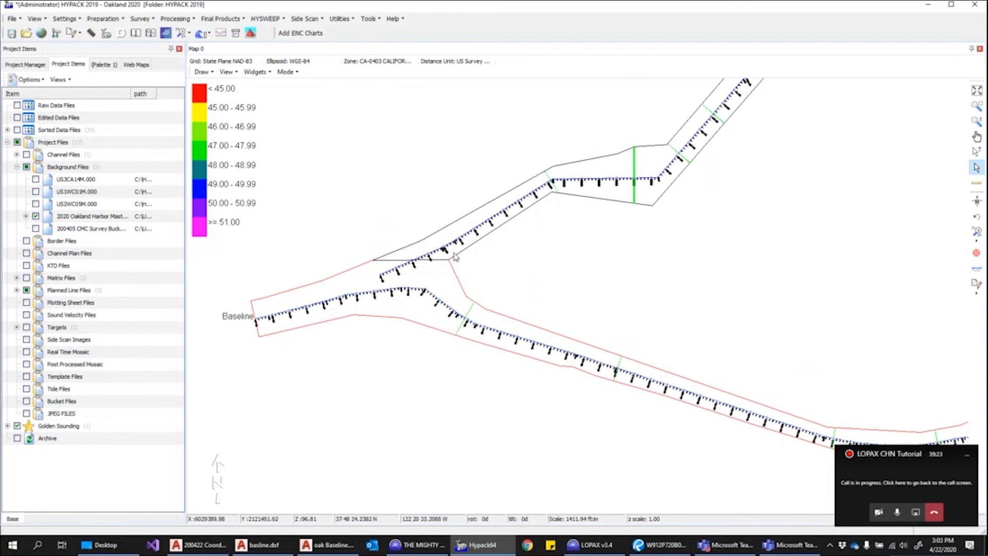
{"action": "scroll", "coordinate": [391, 291], "scroll_direction": "up", "scroll_amount": 4}
{"action": "scroll", "coordinate": [391, 291], "scroll_direction": "up", "scroll_amount": 1}
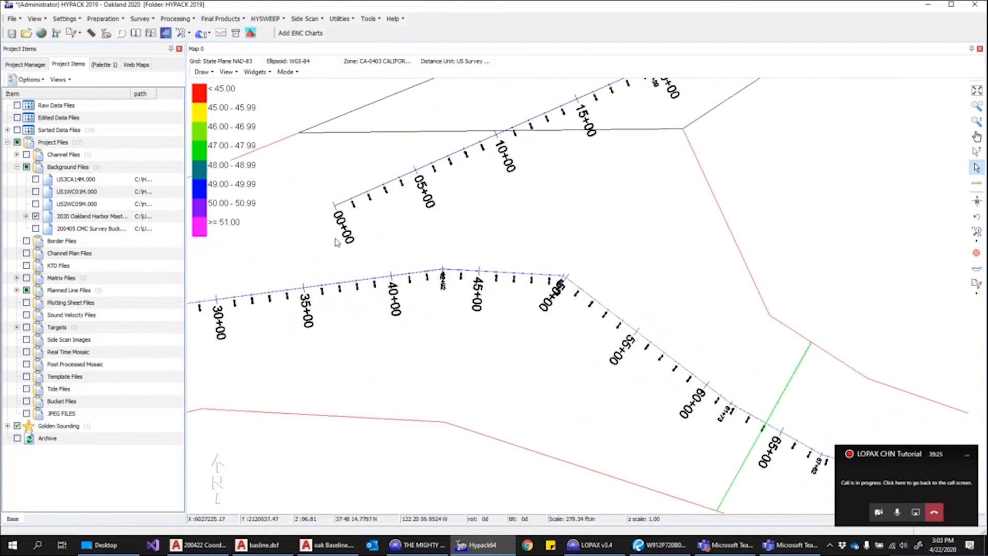
{"action": "scroll", "coordinate": [565, 323], "scroll_direction": "down", "scroll_amount": 4}
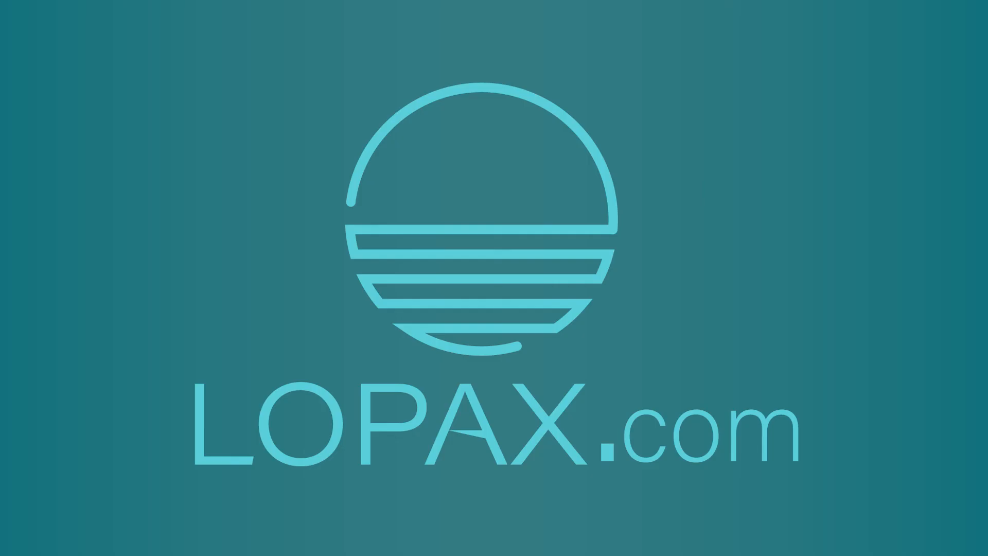